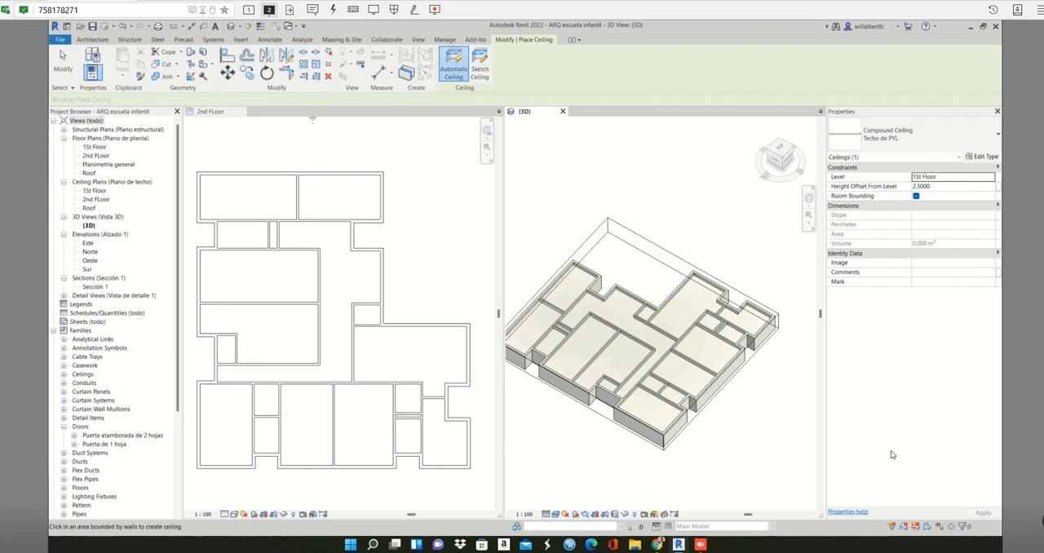
# Place an automatic Techo de PYL ceiling on 1St Floor in the front room of the 3D model and save the project.
pyautogui.moveTo(715, 430)
pyautogui.keyDown('shift'); pyautogui.mouseDown(button='middle')
pyautogui.moveTo(764, 350)
pyautogui.moveTo(728, 405)
pyautogui.moveTo(725, 429)
pyautogui.mouseUp(button='middle'); pyautogui.keyUp('shift')
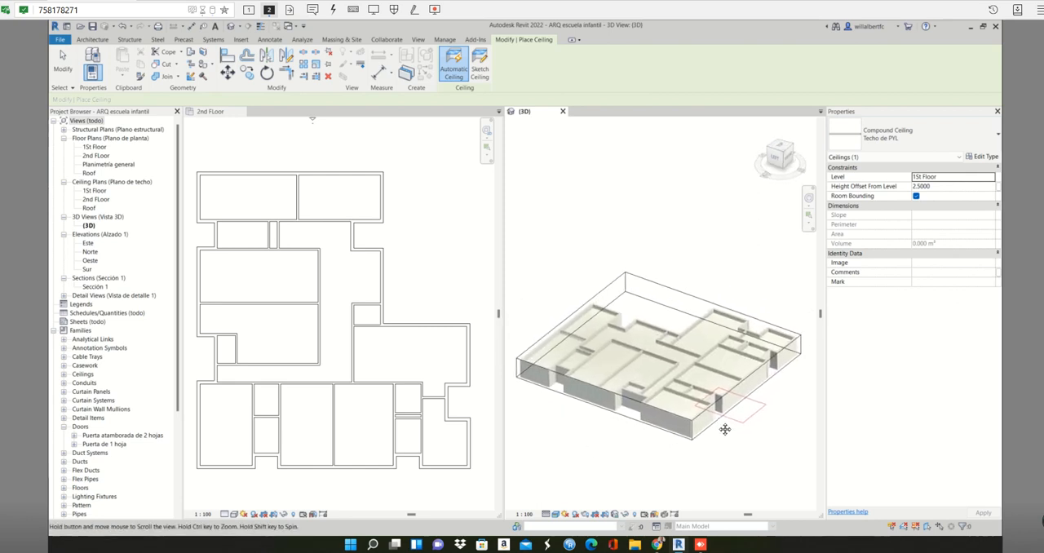
pyautogui.click(654, 478)
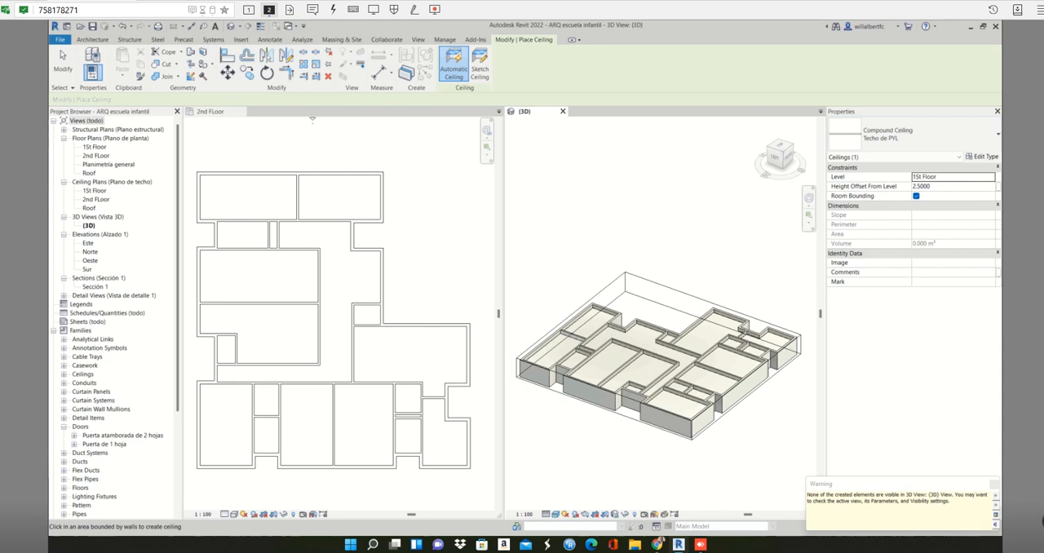
pyautogui.moveTo(932, 481); pyautogui.dragTo(769, 375)
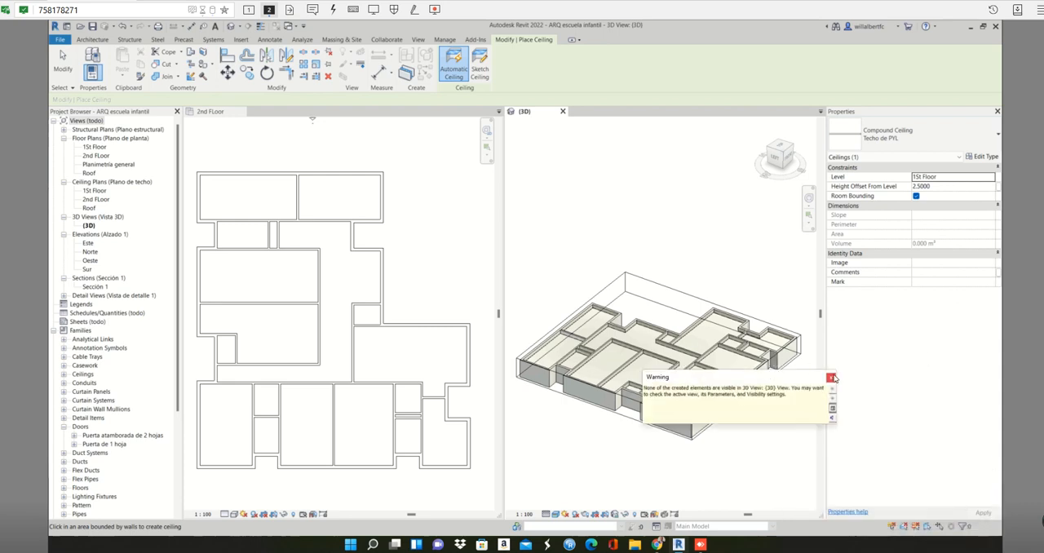
pyautogui.click(830, 376)
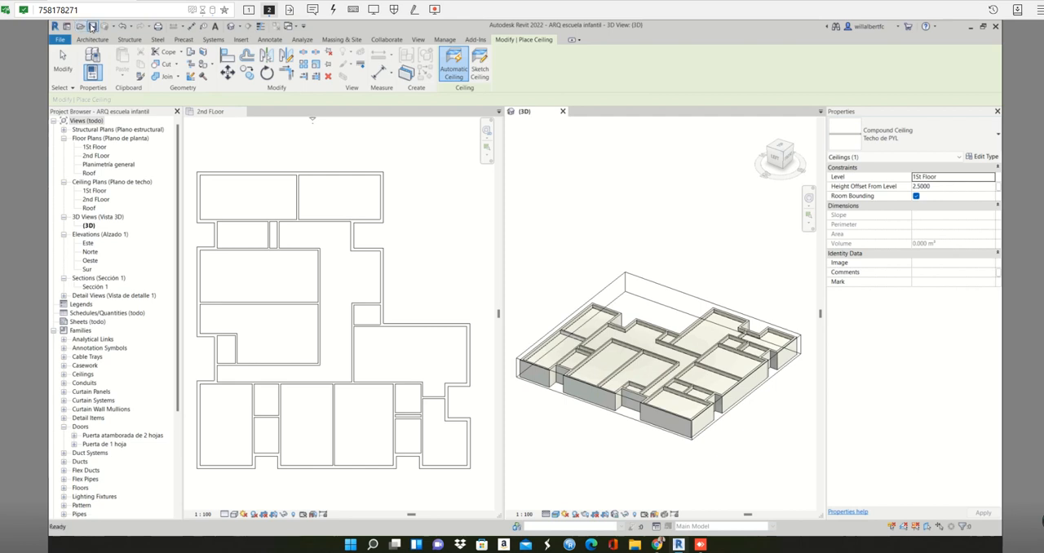
pyautogui.click(93, 27)
# Open File Explorer and view the Revit project files in the training folder on the Desktop.
pyautogui.press('super+e')
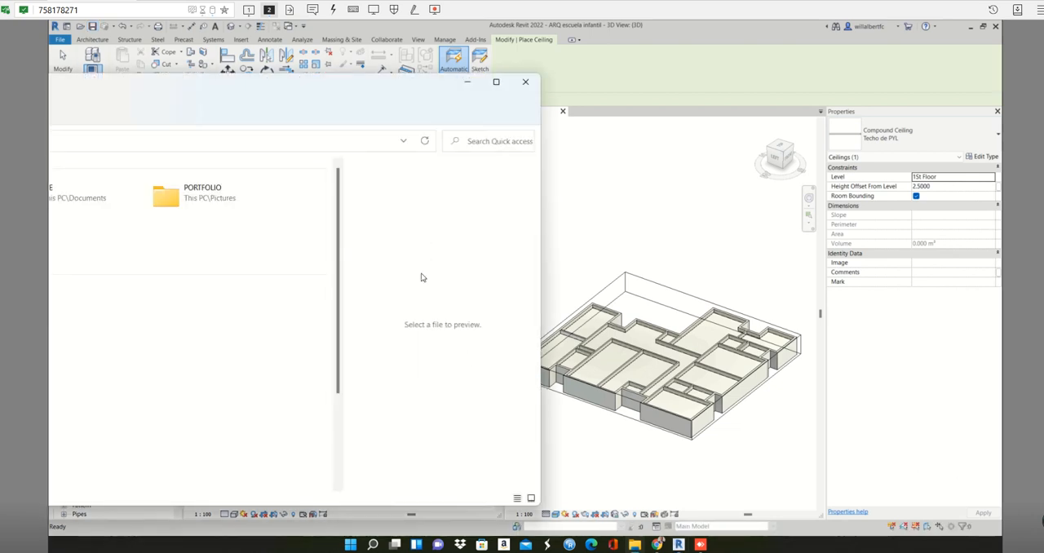
pyautogui.moveTo(358, 93); pyautogui.dragTo(816, 89)
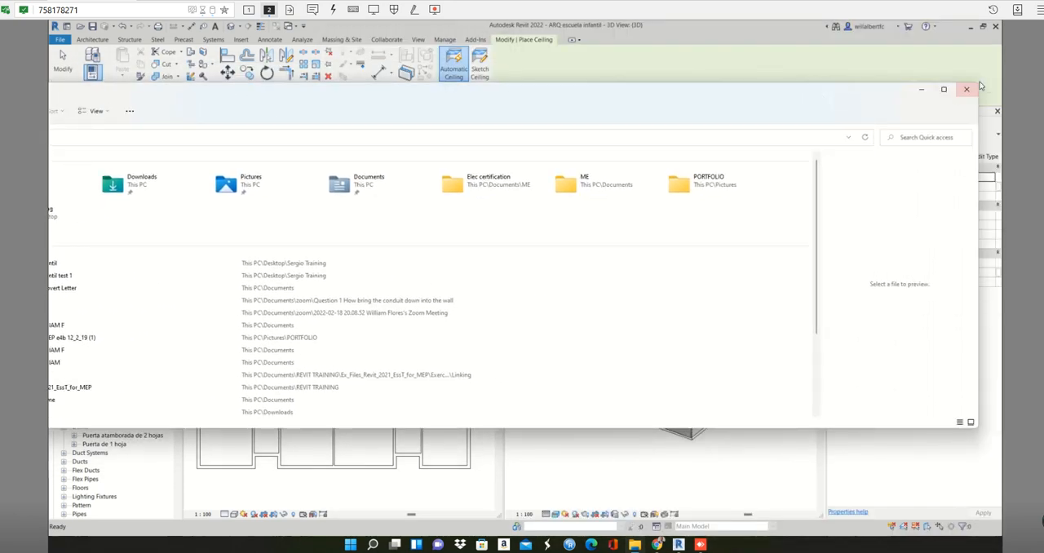
pyautogui.moveTo(979, 83); pyautogui.dragTo(305, 101)
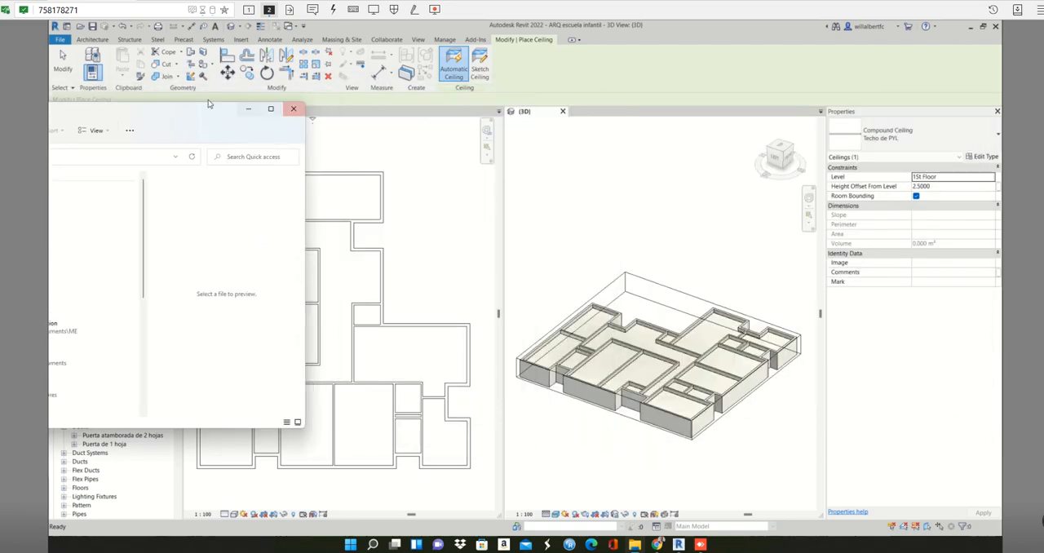
pyautogui.moveTo(208, 104); pyautogui.dragTo(676, 70)
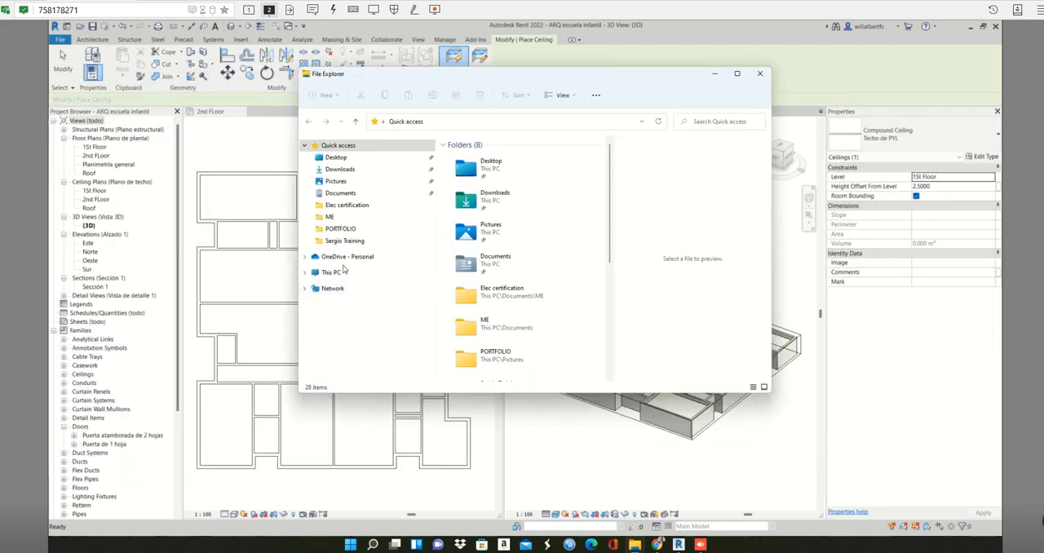
pyautogui.click(352, 157)
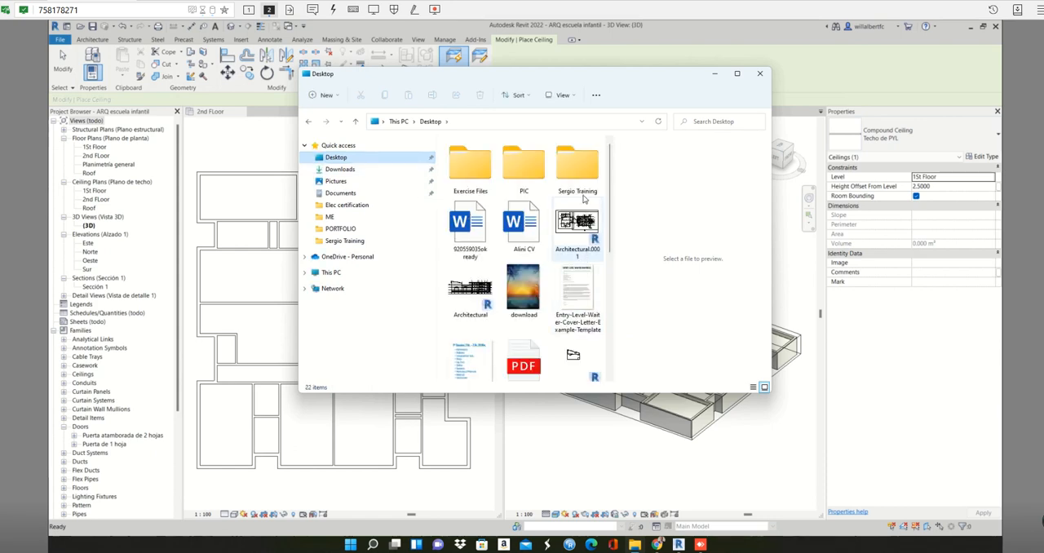
pyautogui.doubleClick(578, 163)
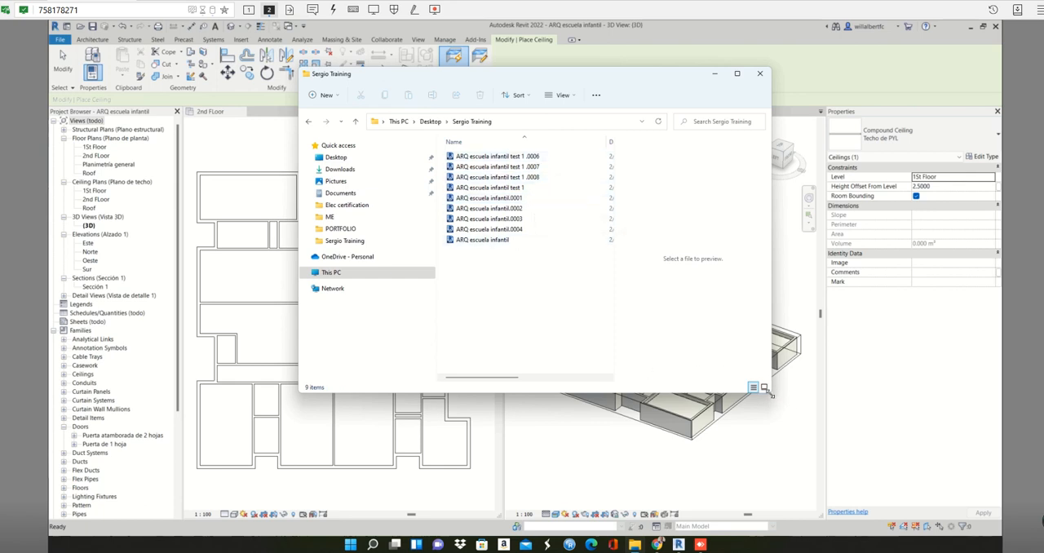
pyautogui.moveTo(772, 396); pyautogui.dragTo(954, 463)
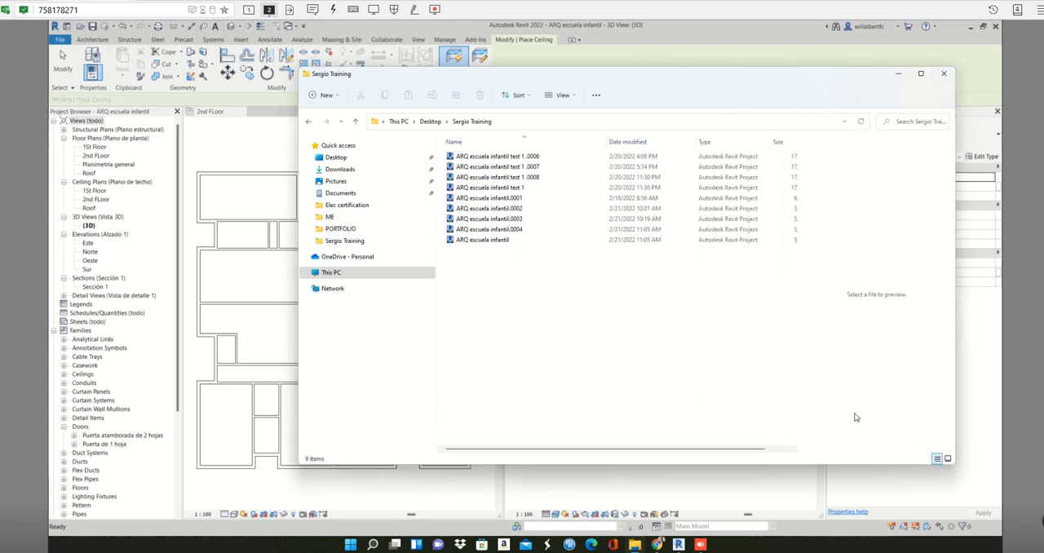
pyautogui.click(60, 41)
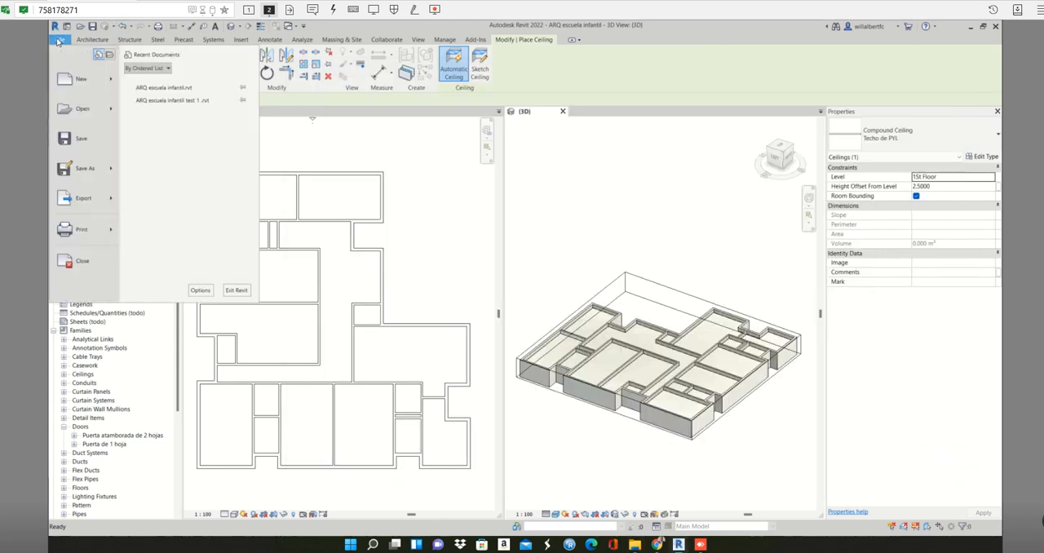
pyautogui.moveTo(116, 177)
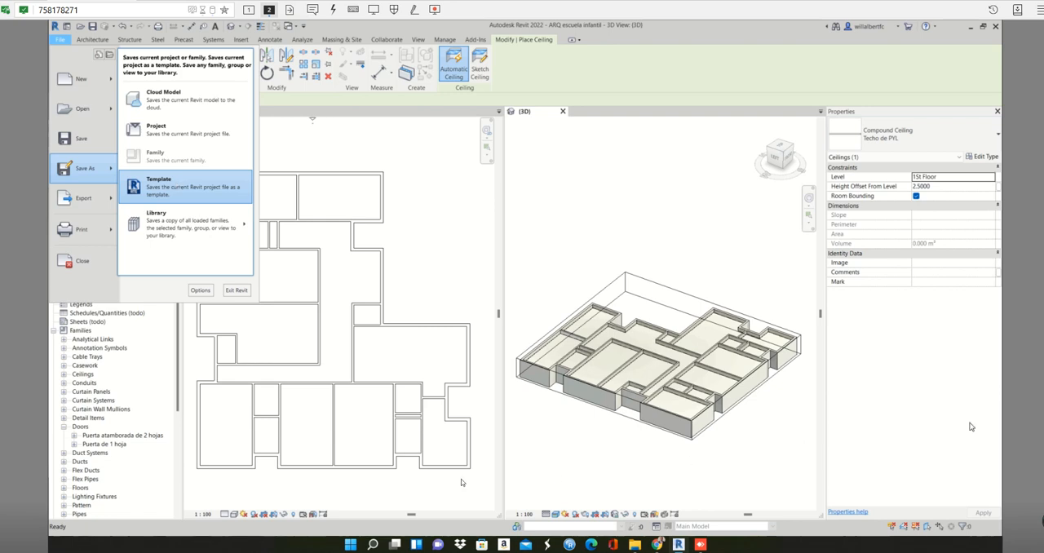
pyautogui.click(93, 308)
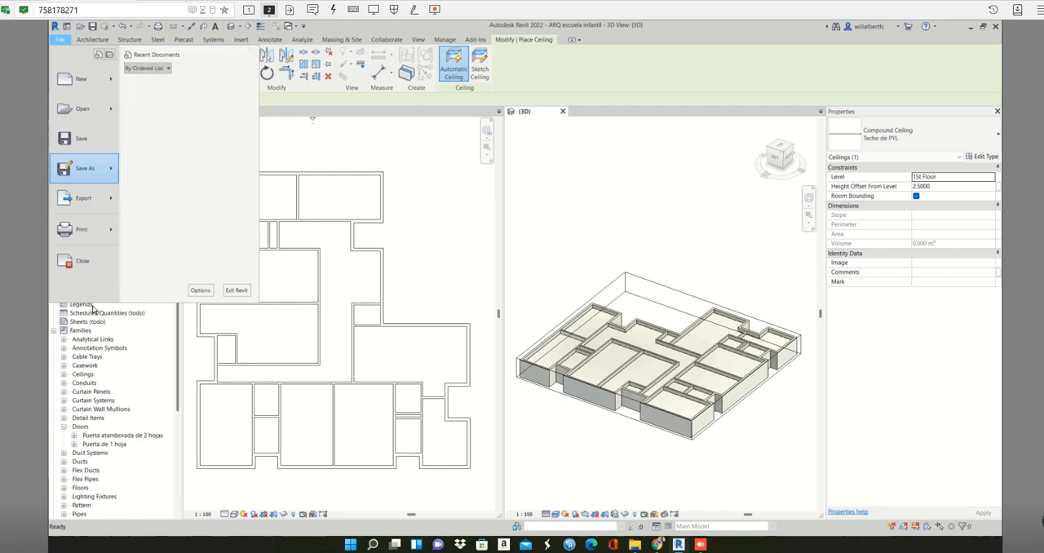
pyautogui.click(84, 308)
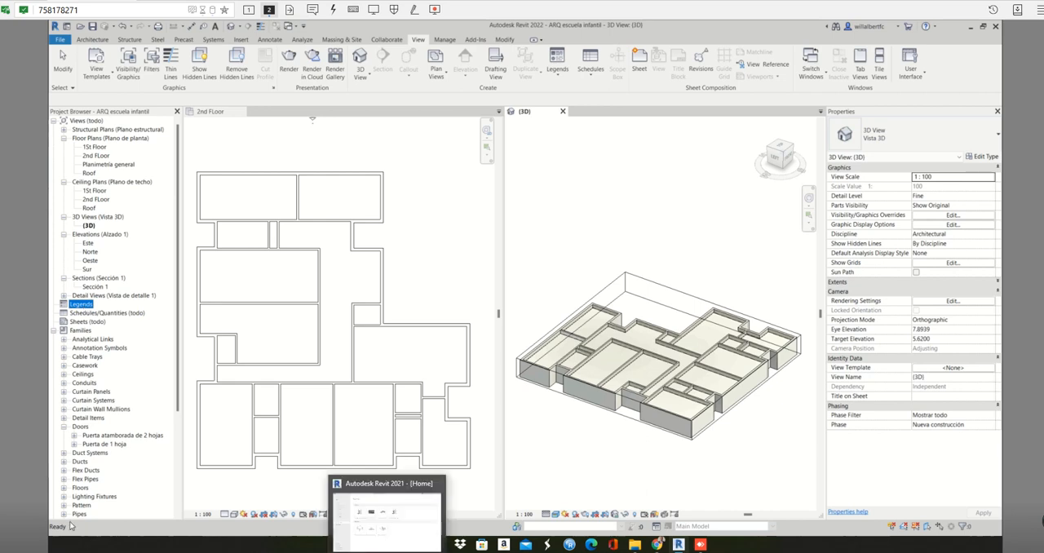
pyautogui.click(170, 65)
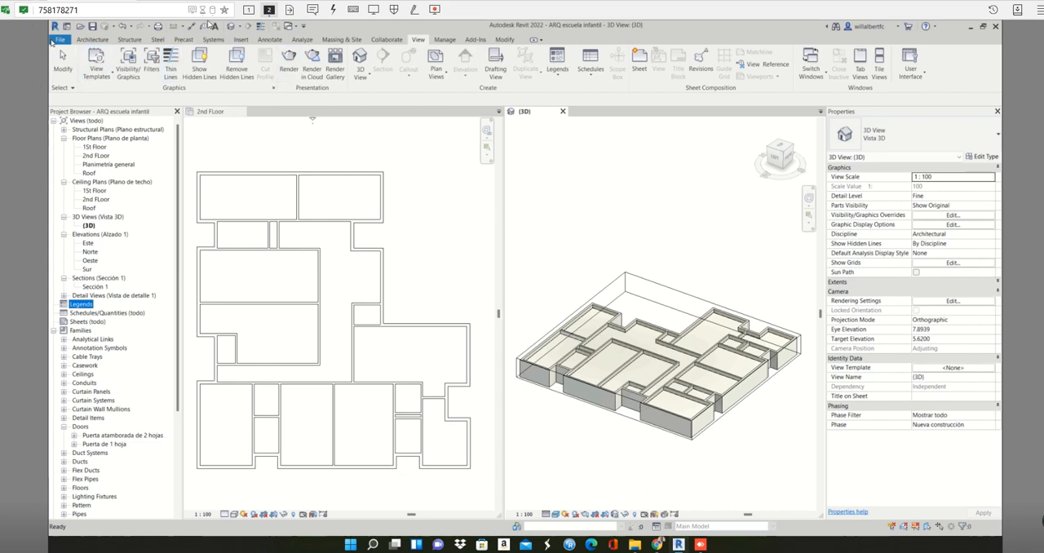
# Start saving the current project under a new name, entering "ARQ escuela infantil two story" as the file name.
pyautogui.click(56, 41)
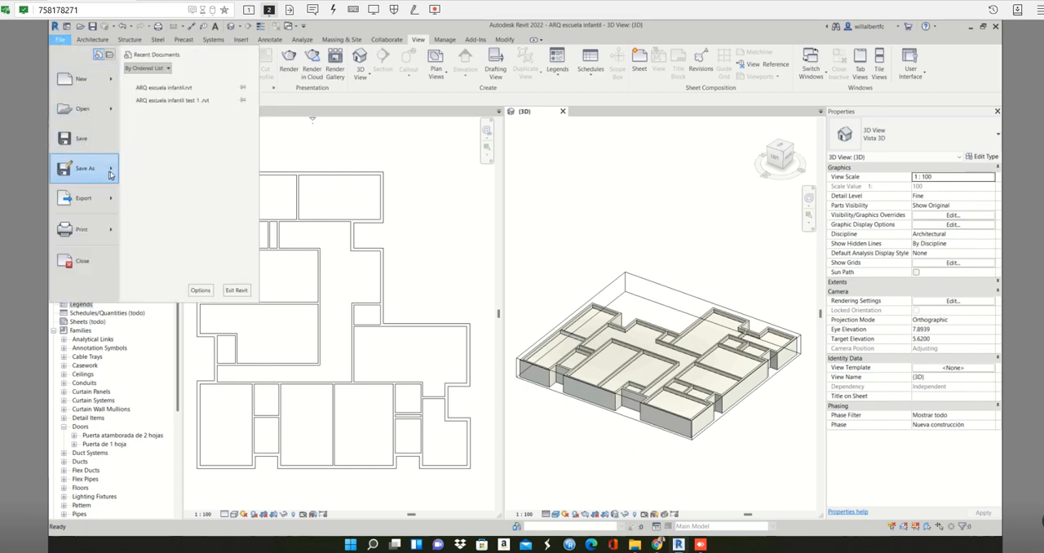
pyautogui.moveTo(112, 173)
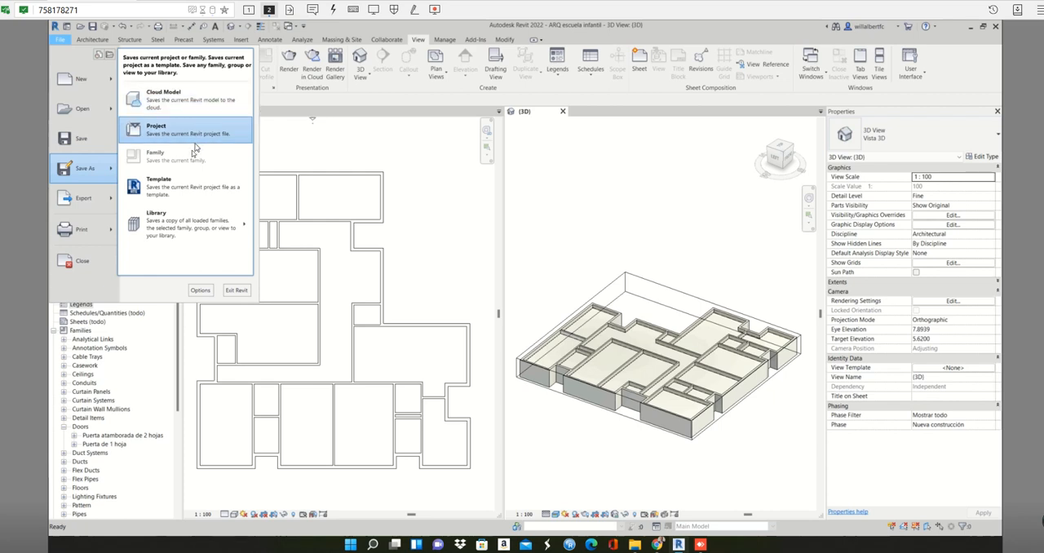
pyautogui.click(183, 134)
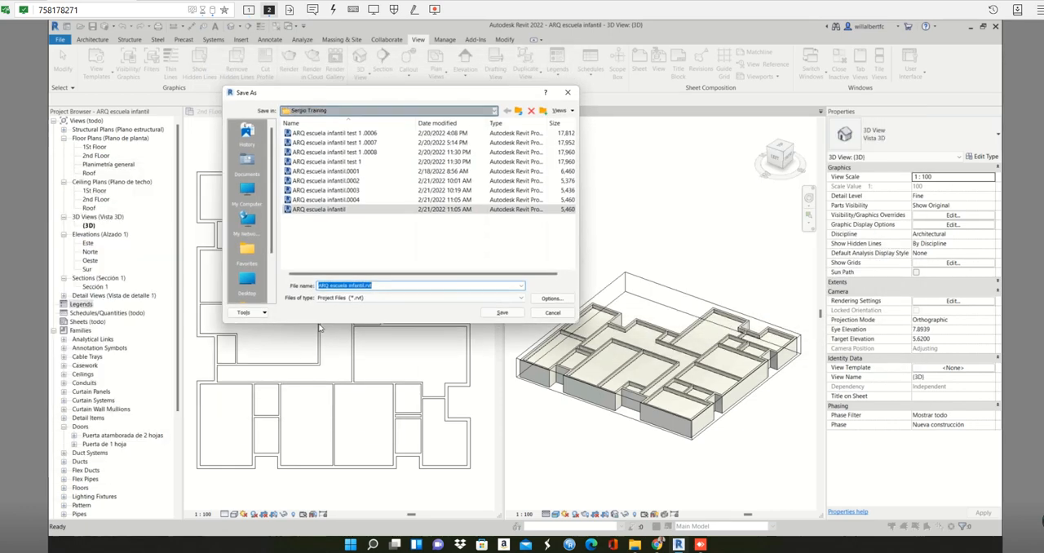
pyautogui.click(367, 285)
pyautogui.write('two story')
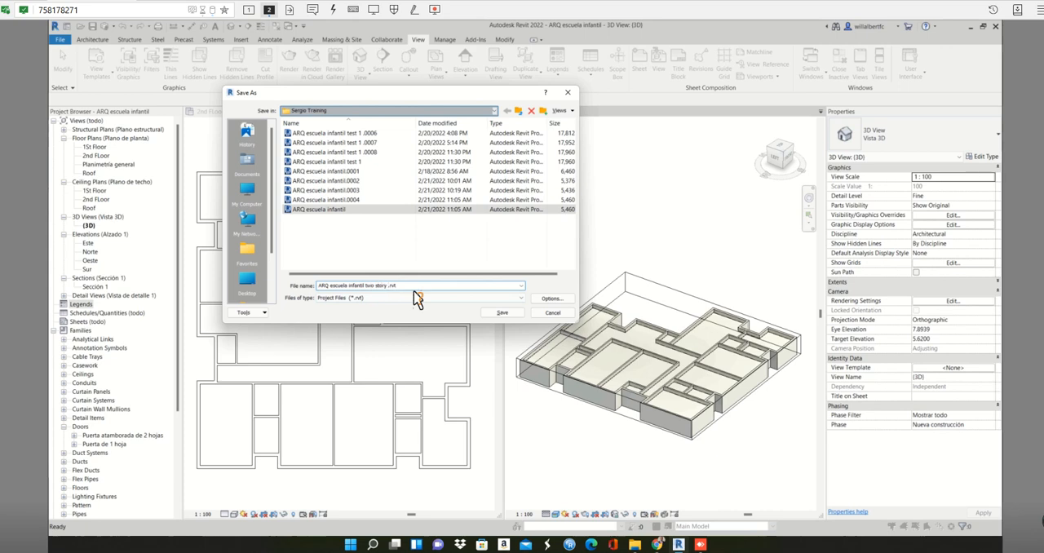
# Replace the file name with the previously used "ARQ escuela infantil test 1.rvt", stripping its folder path.
pyautogui.hotkey('ctrl', 'a')
pyautogui.write('W')
pyautogui.press('Down')
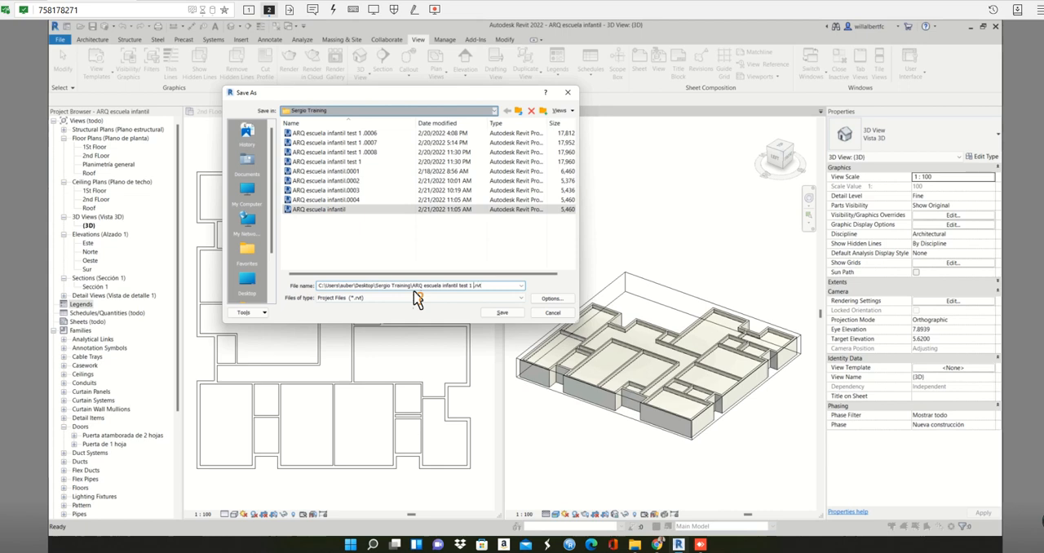
pyautogui.press('BackSpace')
pyautogui.press('BackSpace')
pyautogui.press('BackSpace')
pyautogui.press('BackSpace')
pyautogui.press('BackSpace')
pyautogui.press('BackSpace')
pyautogui.press('BackSpace')
pyautogui.press('BackSpace')
pyautogui.press('BackSpace')
pyautogui.press('BackSpace')
pyautogui.press('BackSpace')
pyautogui.press('BackSpace')
pyautogui.press('BackSpace')
pyautogui.press('BackSpace')
pyautogui.press('BackSpace')
pyautogui.press('BackSpace')
pyautogui.press('BackSpace')
pyautogui.press('BackSpace')
pyautogui.press('BackSpace')
pyautogui.press('BackSpace')
pyautogui.press('BackSpace')
# Change the file name to "ARQ escuela infantil test two story BLDG.rvt" and save the project copy.
pyautogui.press('BackSpace')
pyautogui.press('BackSpace')
pyautogui.press('BackSpace')
pyautogui.press('BackSpace')
pyautogui.press('BackSpace')
pyautogui.press('BackSpace')
pyautogui.press('BackSpace')
pyautogui.press('BackSpace')
pyautogui.press('BackSpace')
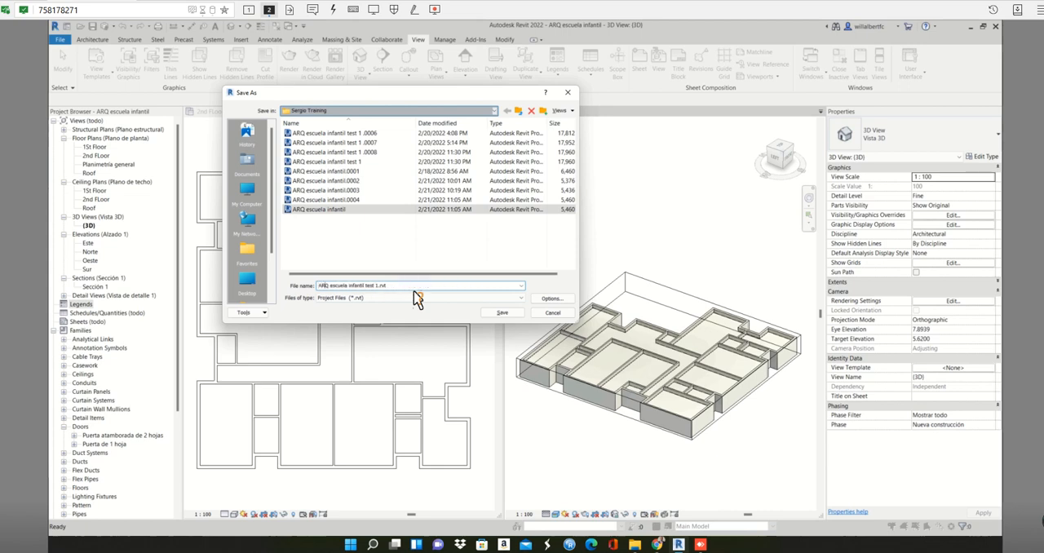
pyautogui.press('Right')
pyautogui.press('Right')
pyautogui.press('Right')
pyautogui.press('Right')
pyautogui.press('BackSpace')
pyautogui.write('two story BLDG')
pyautogui.click(509, 312)
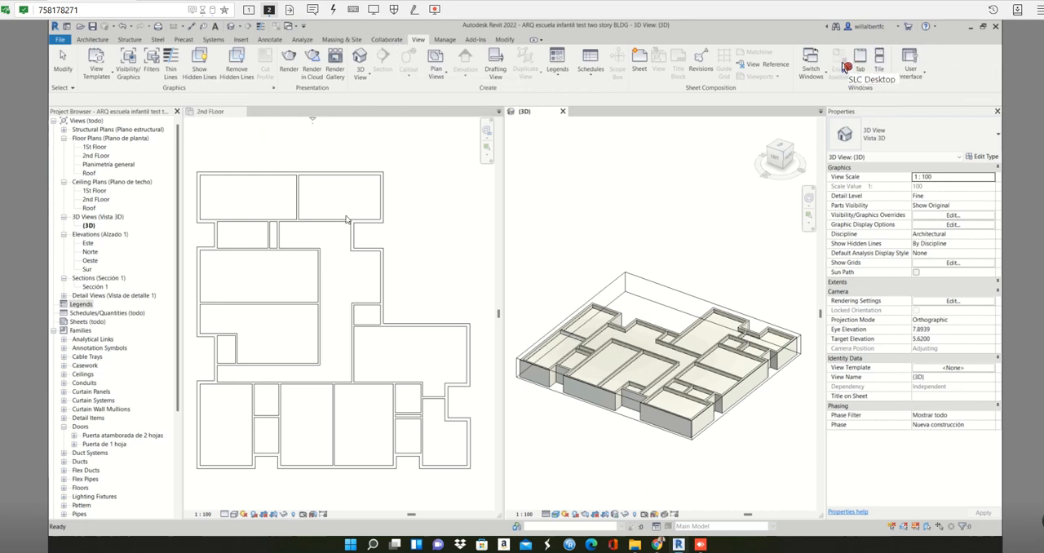
# Close the 3D view and the 2nd FLoor ceiling plan to close the saved project.
pyautogui.click(220, 112)
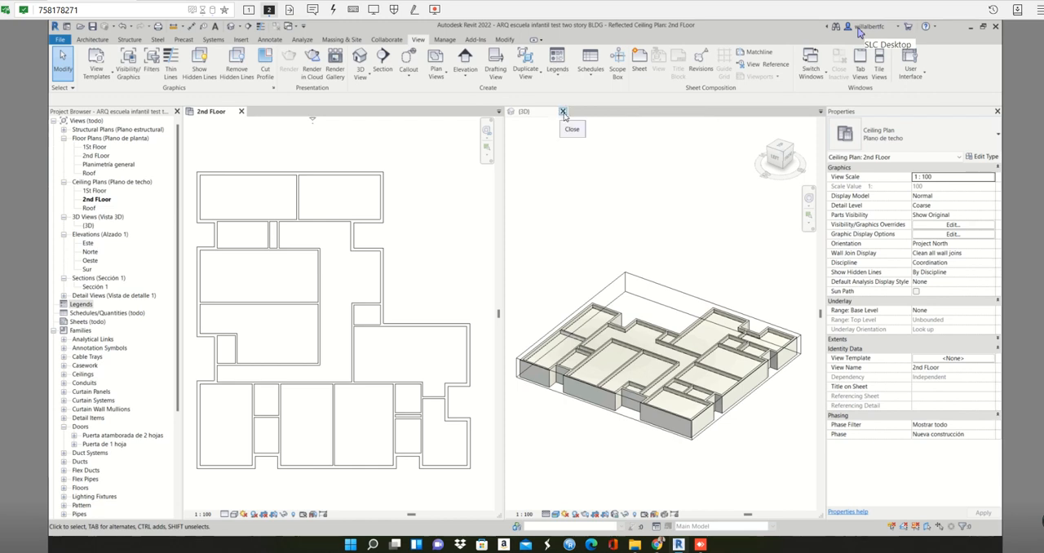
pyautogui.click(563, 113)
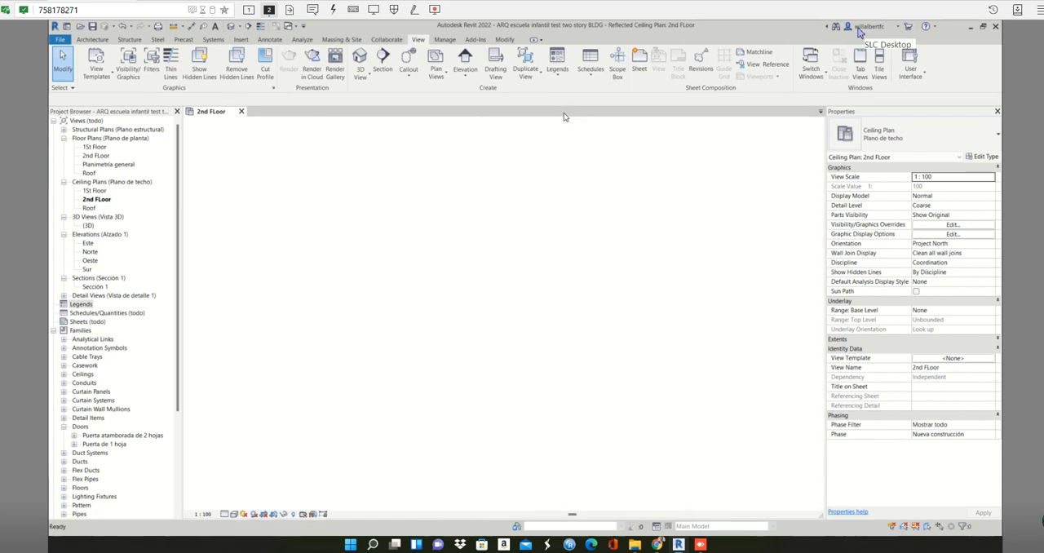
pyautogui.click(241, 112)
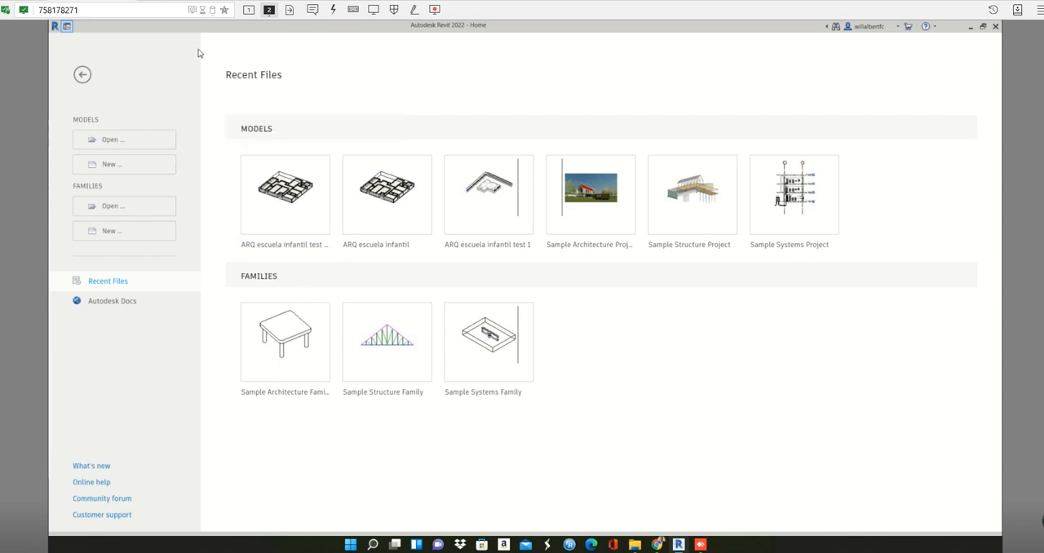
# Create a new project from the Imperial-Systems Template.
pyautogui.click(133, 166)
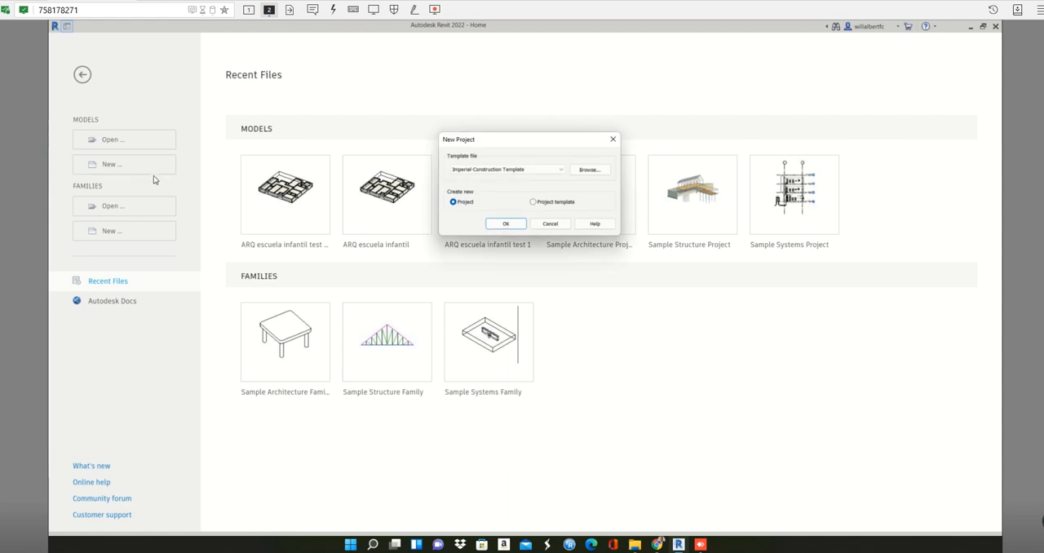
pyautogui.click(558, 173)
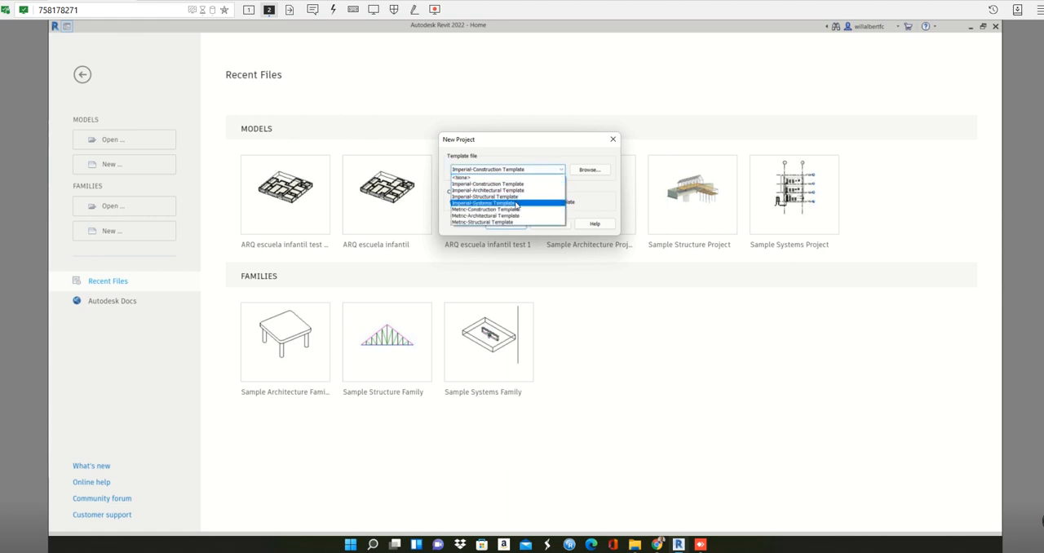
pyautogui.click(517, 203)
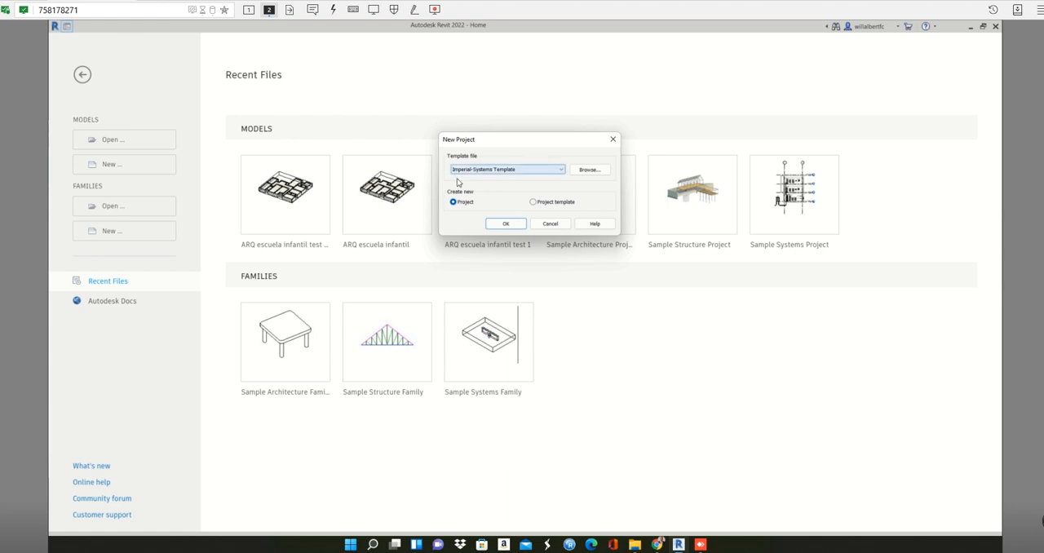
pyautogui.click(505, 224)
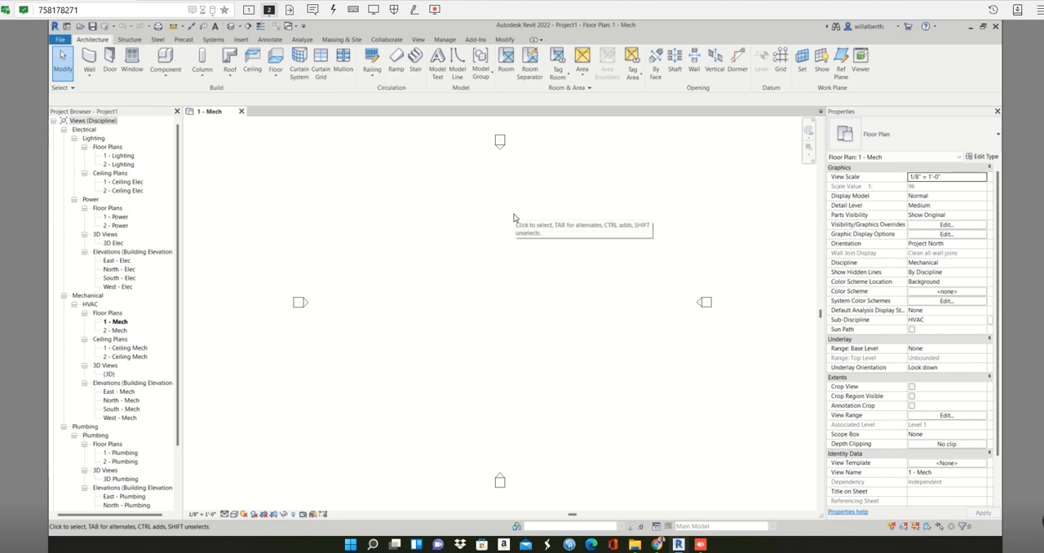
# Collapse the Plumbing, Mechanical, Power and Electrical branches of the new project's view list.
pyautogui.click(64, 426)
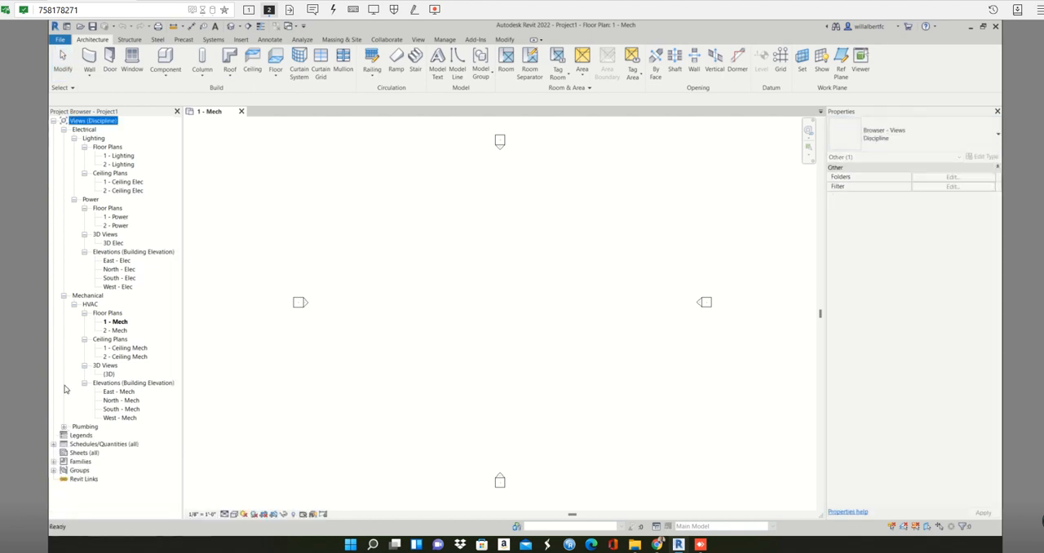
pyautogui.click(64, 296)
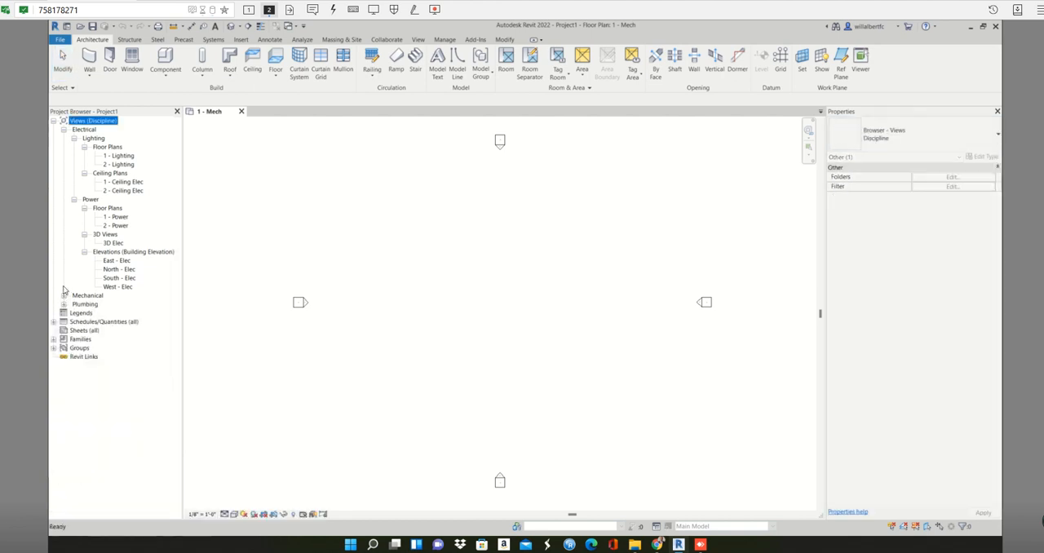
pyautogui.click(74, 199)
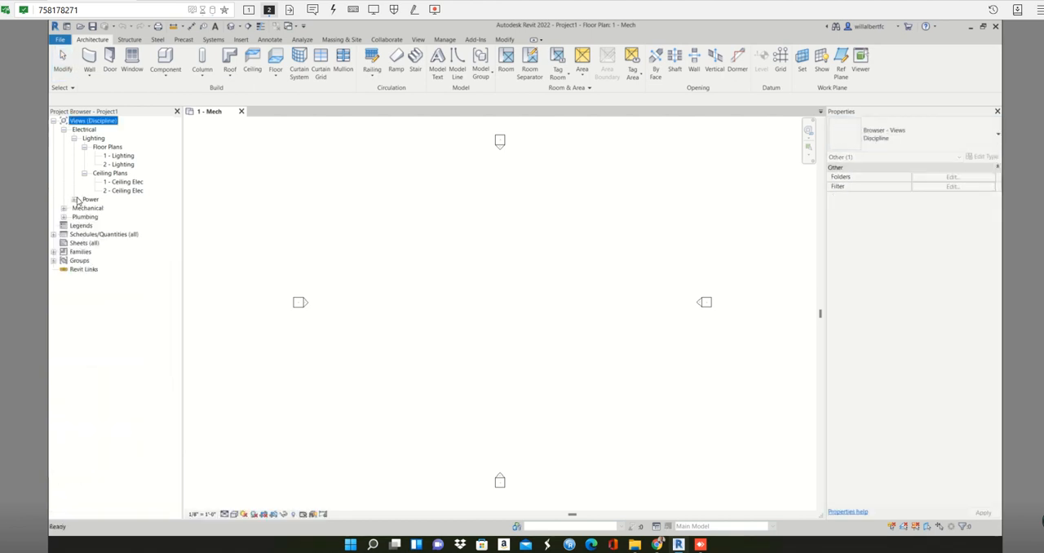
pyautogui.click(63, 130)
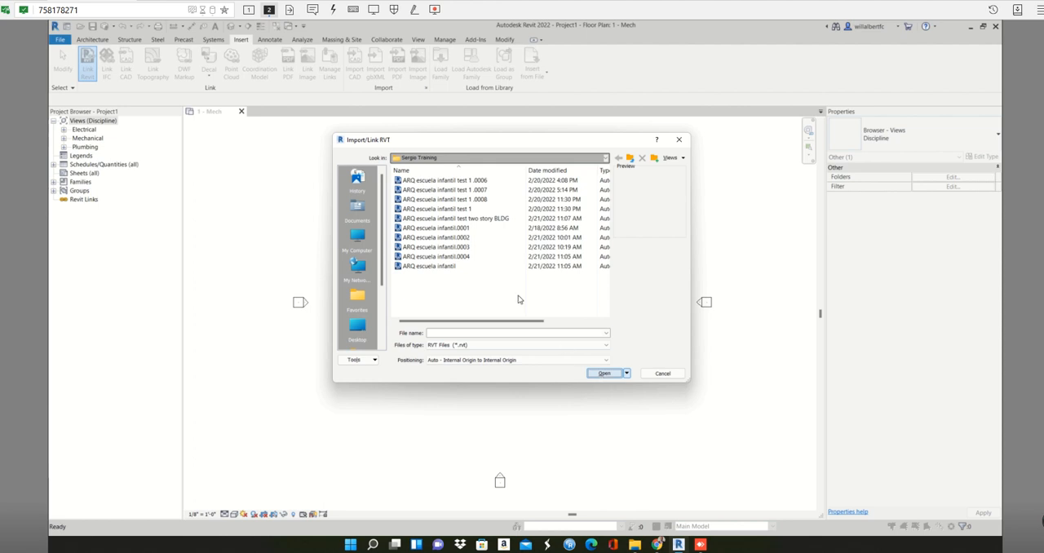
# Link "ARQ escuela infantil test two story BLDG.rvt" into the project with Auto - Internal Origin to Internal Origin positioning.
pyautogui.click(487, 219)
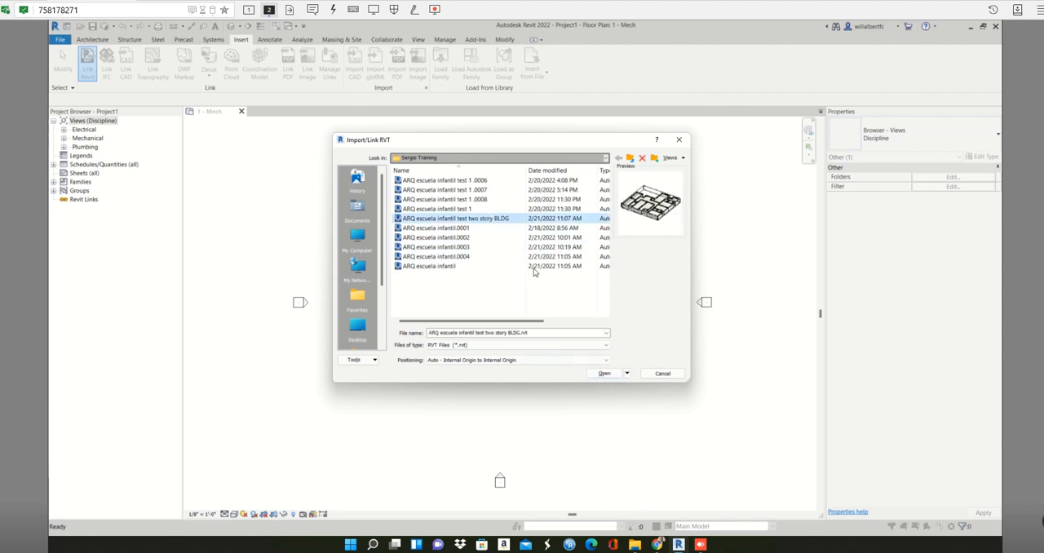
pyautogui.click(603, 374)
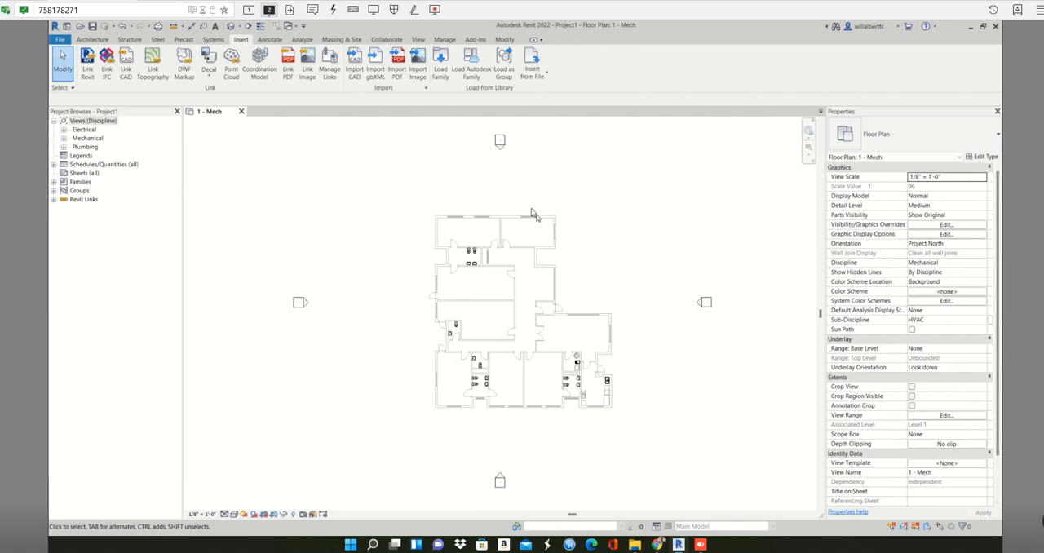
pyautogui.click(85, 174)
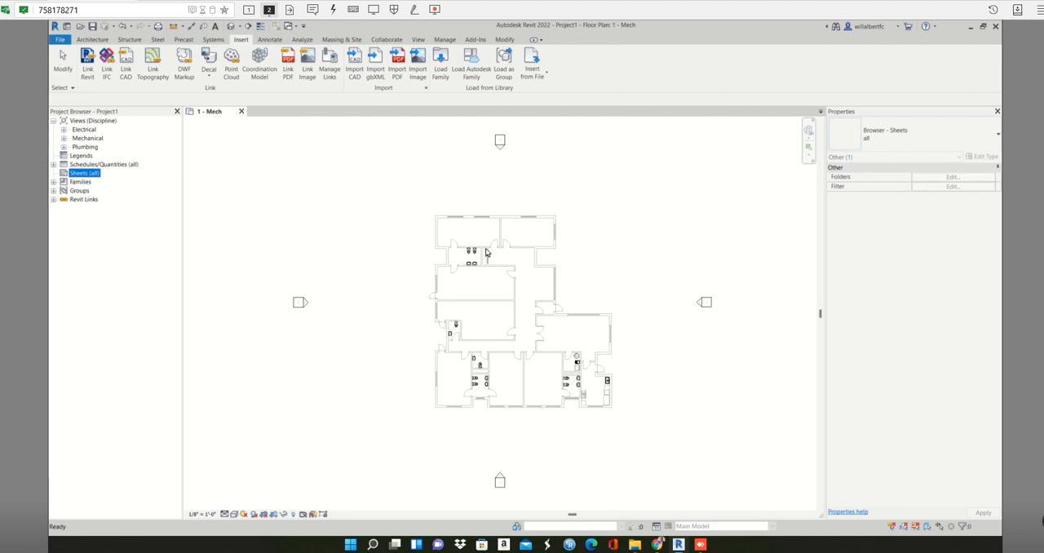
pyautogui.click(595, 269)
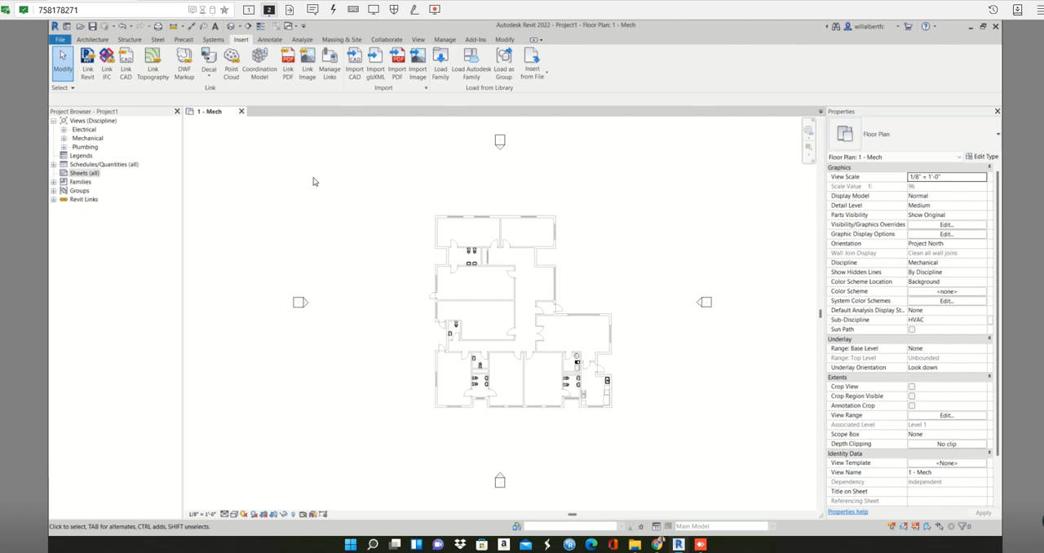
pyautogui.moveTo(411, 179); pyautogui.dragTo(646, 443)
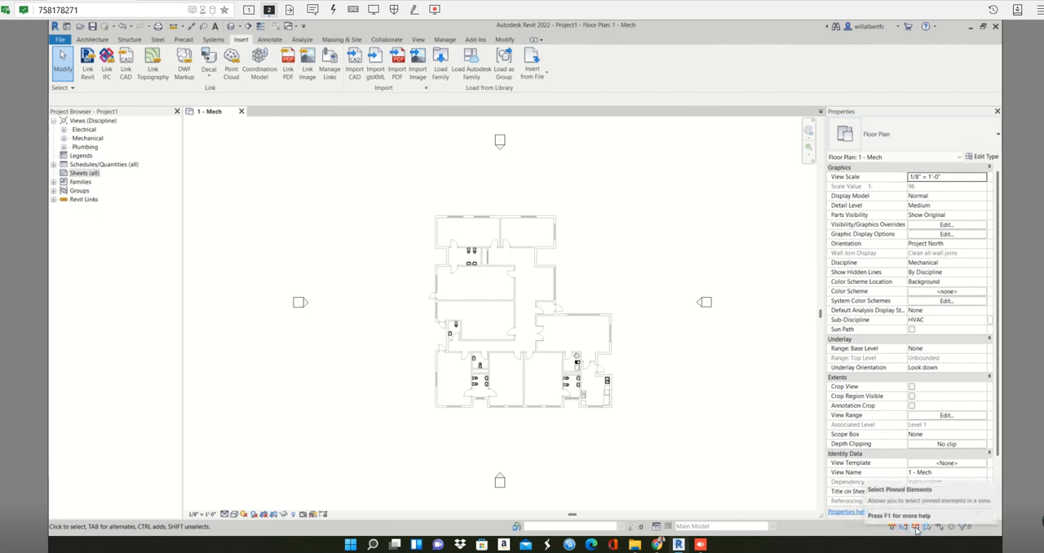
pyautogui.moveTo(653, 447)
pyautogui.mouseDown()
pyautogui.moveTo(356, 252)
pyautogui.moveTo(343, 194)
pyautogui.moveTo(357, 193)
pyautogui.mouseUp()
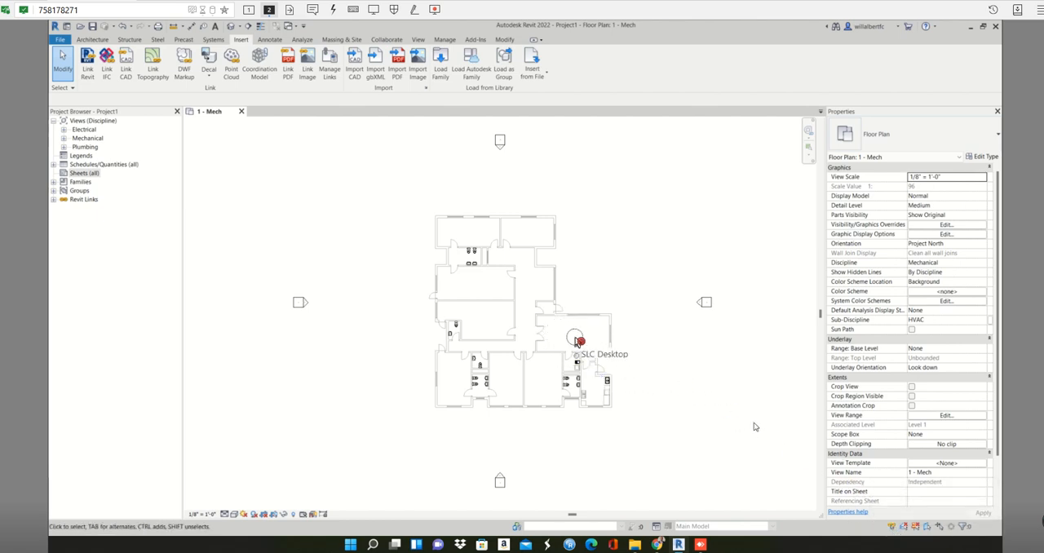
# Enable Room Bounding in the type properties of the linked two-story building model.
pyautogui.click(575, 340)
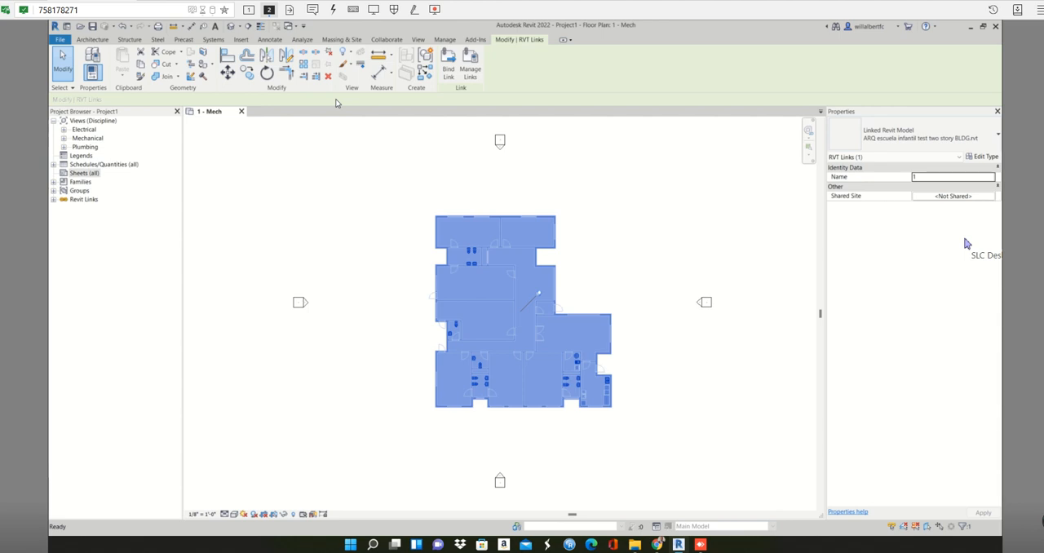
pyautogui.click(978, 157)
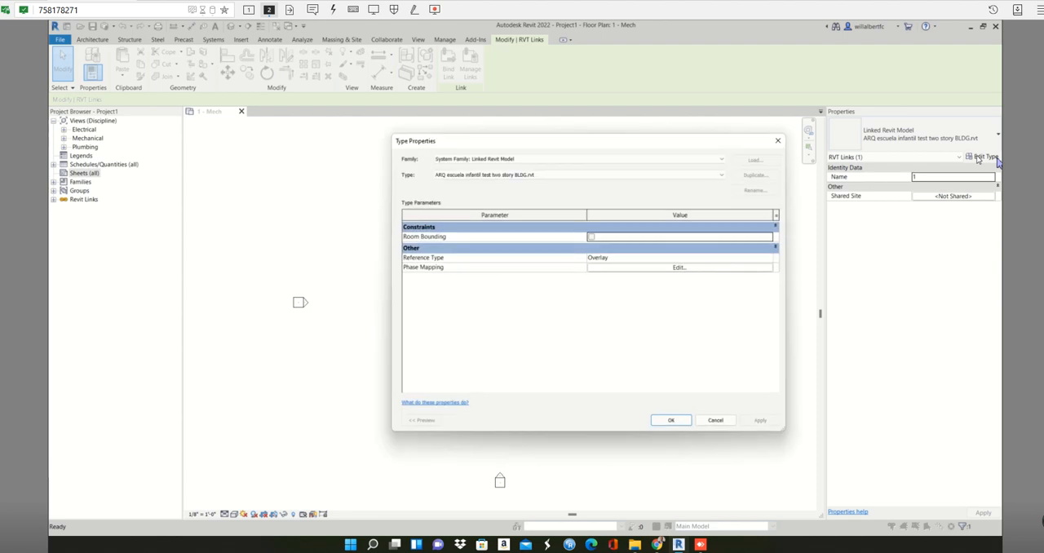
pyautogui.click(591, 237)
pyautogui.click(670, 421)
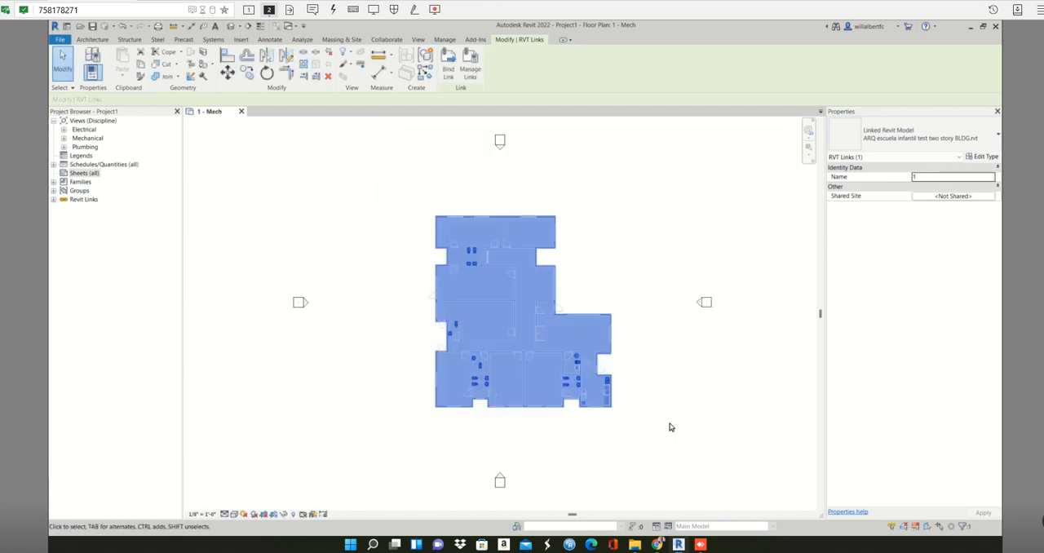
# Turn off selection of linked models and test it with a selection window over the floor plan.
pyautogui.click(892, 527)
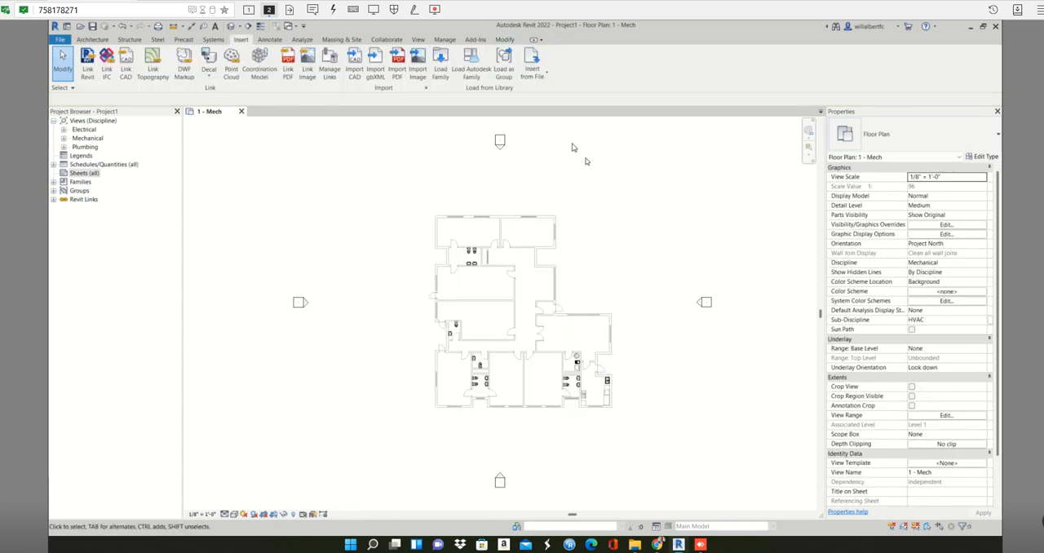
pyautogui.moveTo(429, 388); pyautogui.dragTo(422, 390)
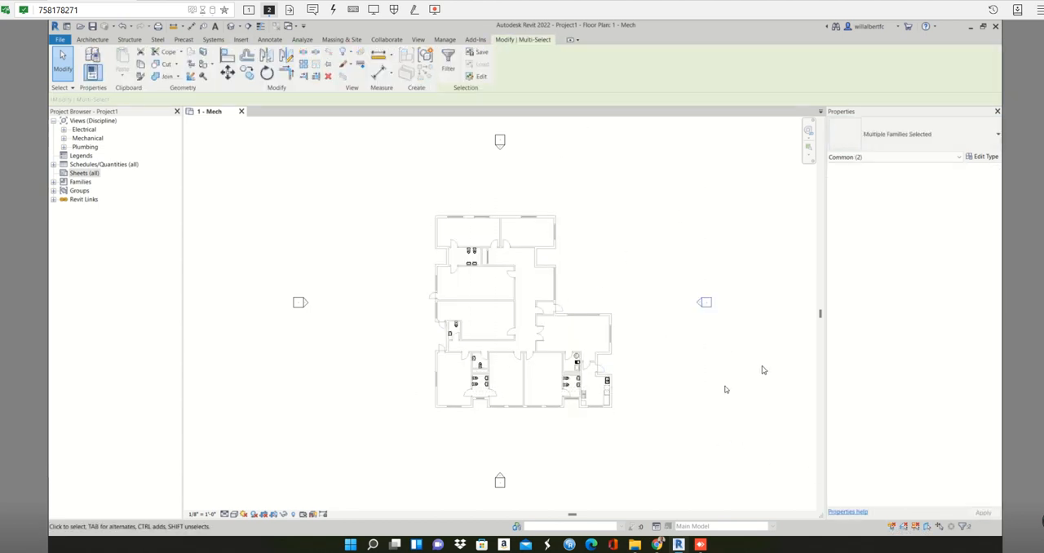
pyautogui.click(700, 396)
# Open the South - Mech elevation from its marker below the building in the floor plan.
pyautogui.doubleClick(498, 481)
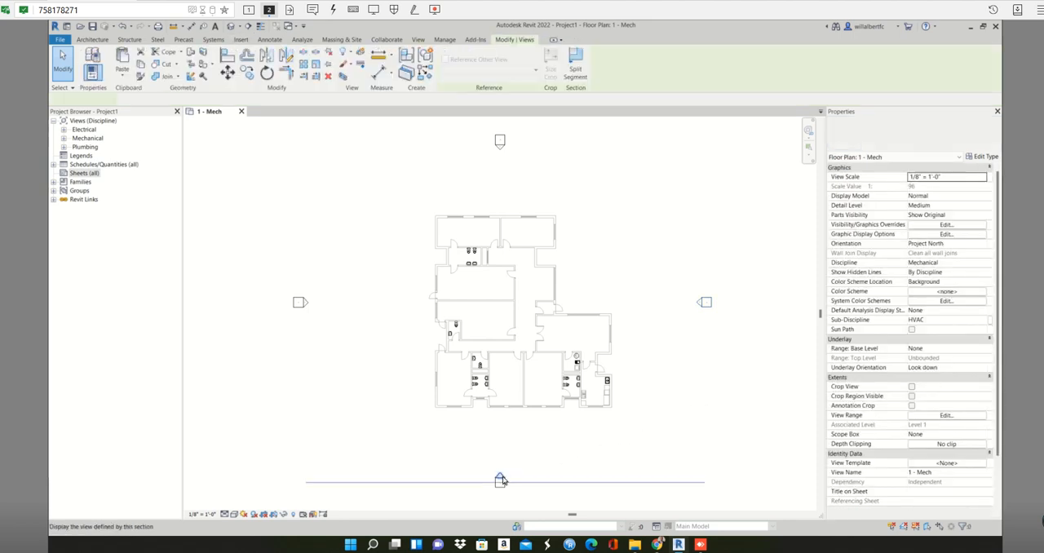
pyautogui.scroll(-2, 602, 382)
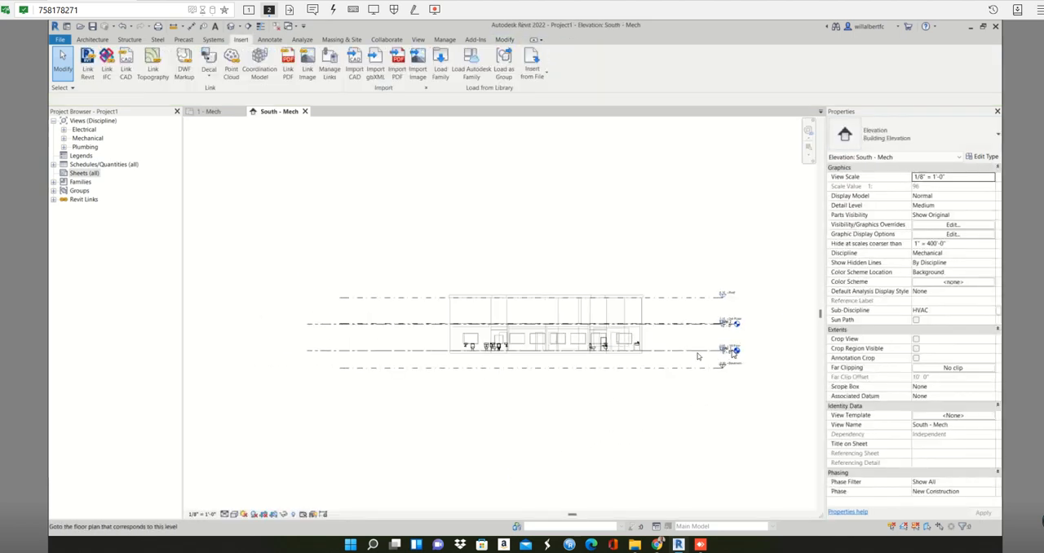
pyautogui.moveTo(699, 354); pyautogui.dragTo(578, 352, button='middle')
pyautogui.scroll(1, 610, 343)
pyautogui.scroll(3, 610, 343)
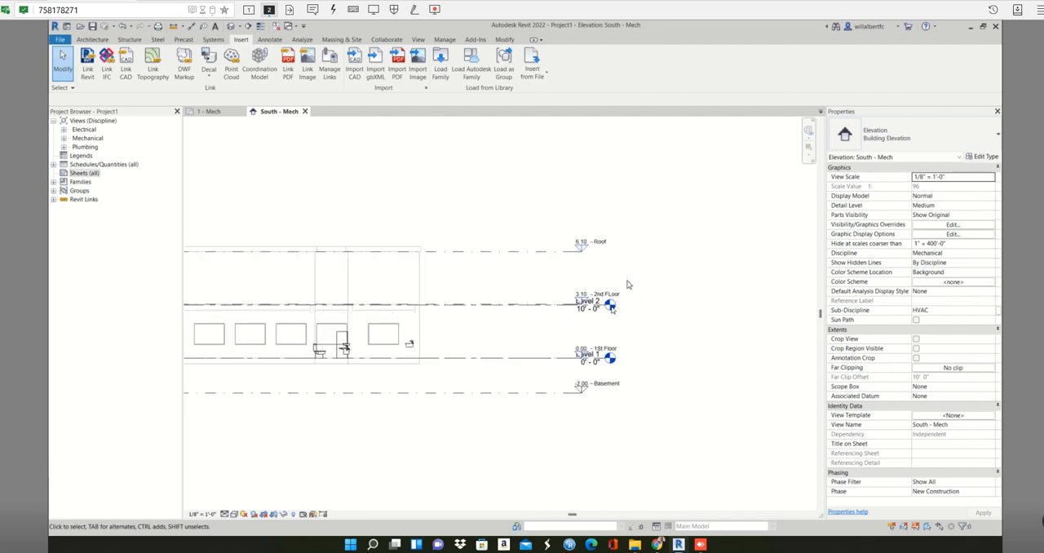
pyautogui.scroll(2, 694, 338)
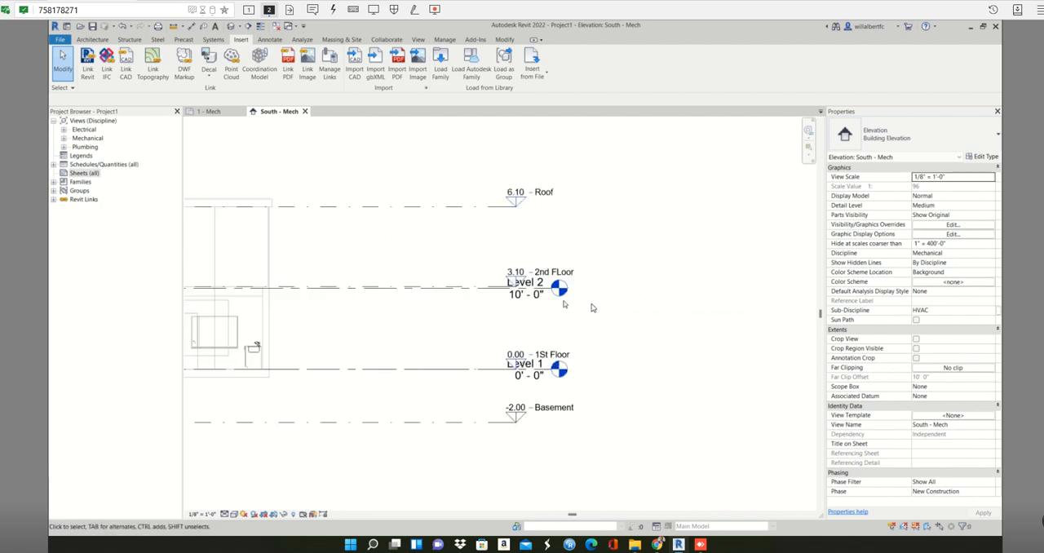
# Extend the Level 1 and Level 2 lines so their heads sit clear of the linked model's level heads.
pyautogui.click(525, 302)
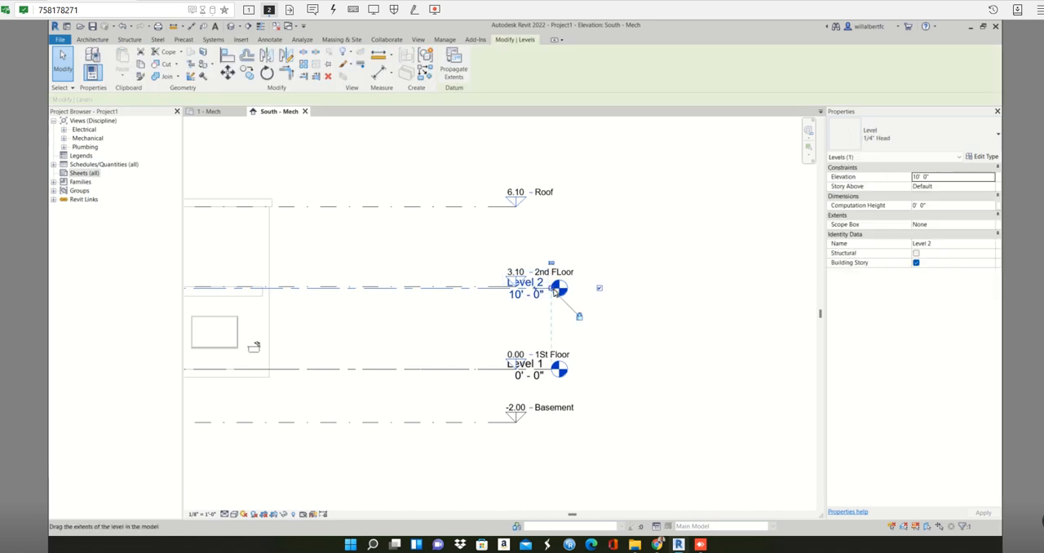
pyautogui.moveTo(554, 289); pyautogui.dragTo(721, 288)
pyautogui.click(701, 212)
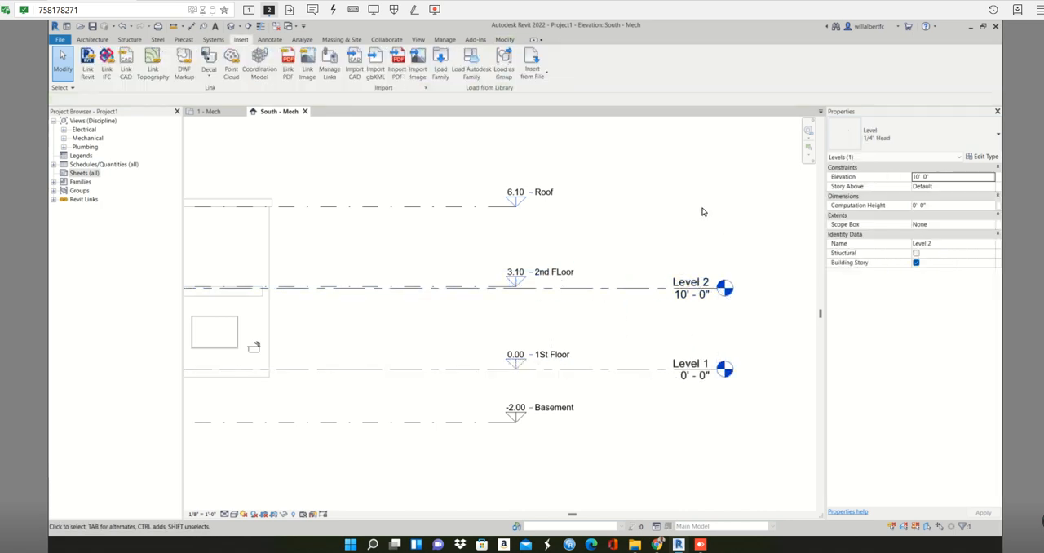
# Delete the project's own Level 1 and Level 2 together with their associated views.
pyautogui.moveTo(720, 228); pyautogui.dragTo(686, 393)
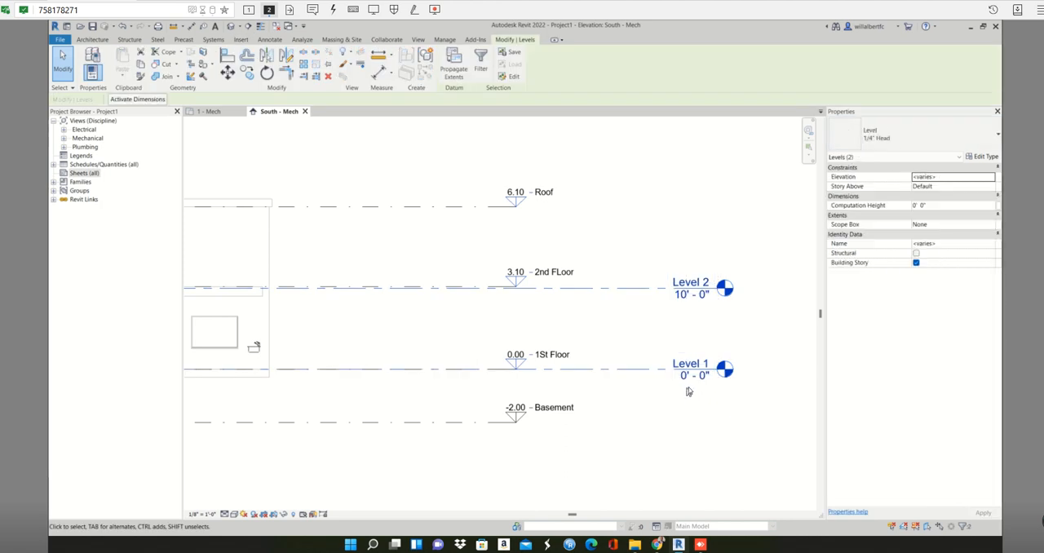
pyautogui.scroll(-2, 687, 392)
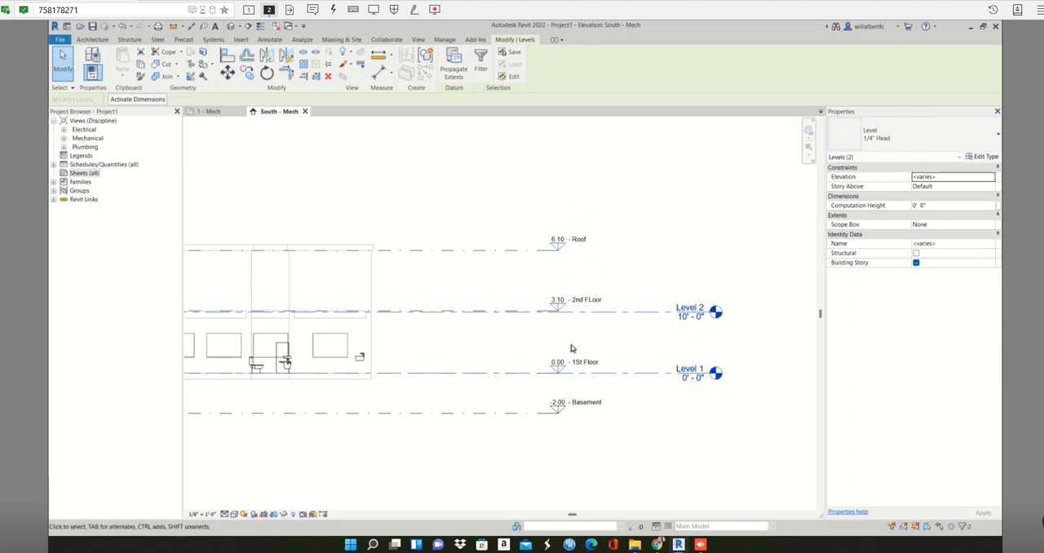
pyautogui.press('Delete')
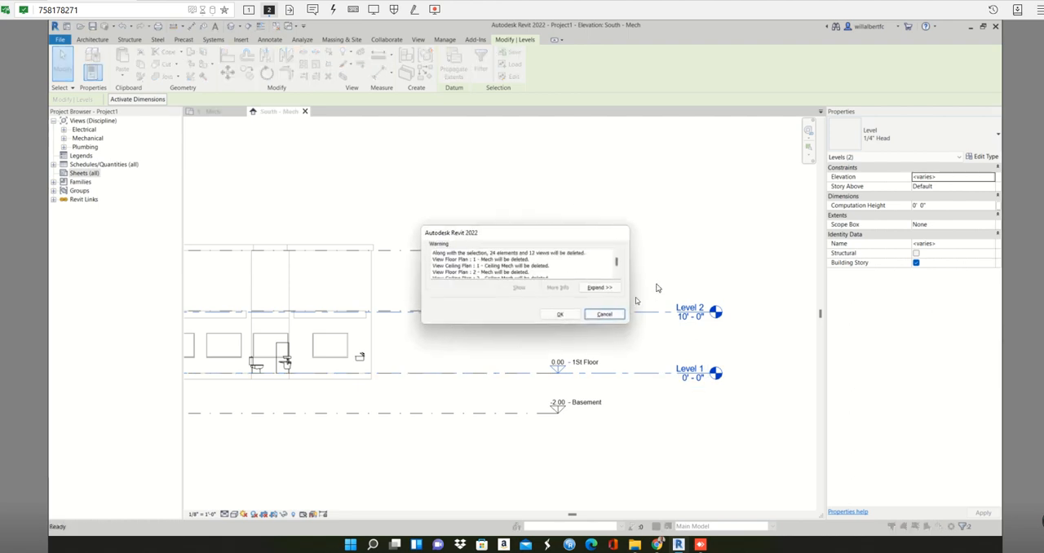
pyautogui.scroll(-3, 523, 267)
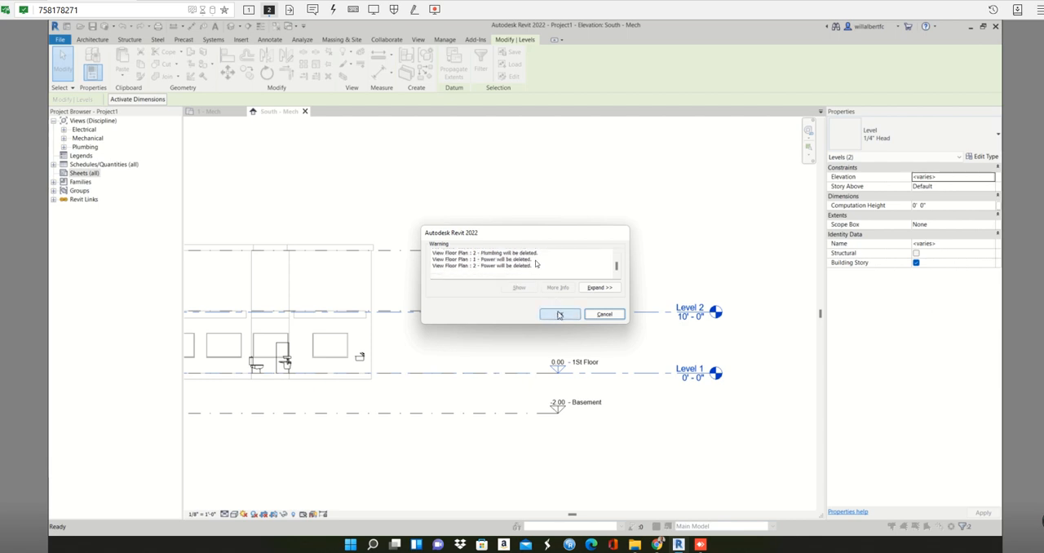
pyautogui.scroll(5, 456, 256)
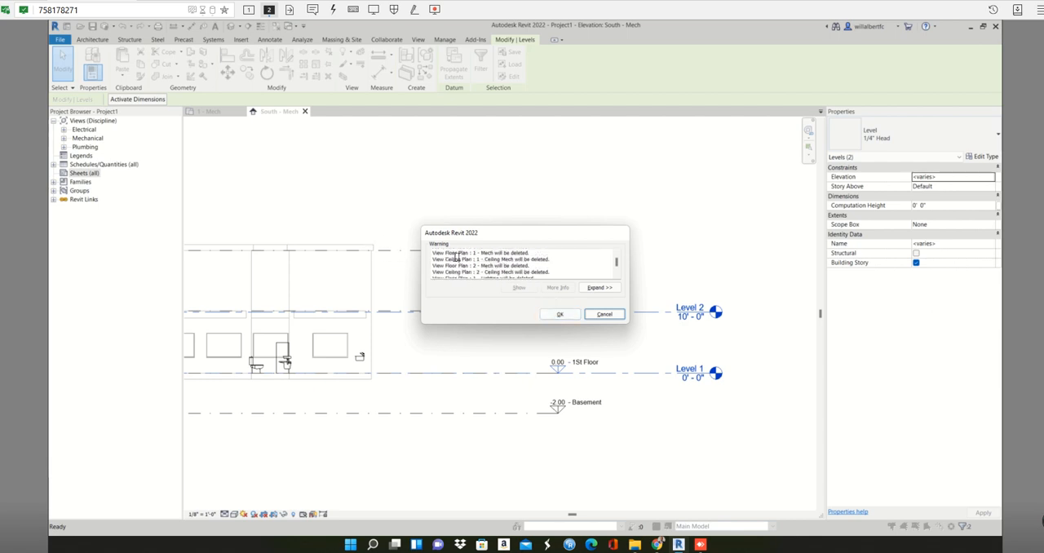
pyautogui.scroll(1, 465, 258)
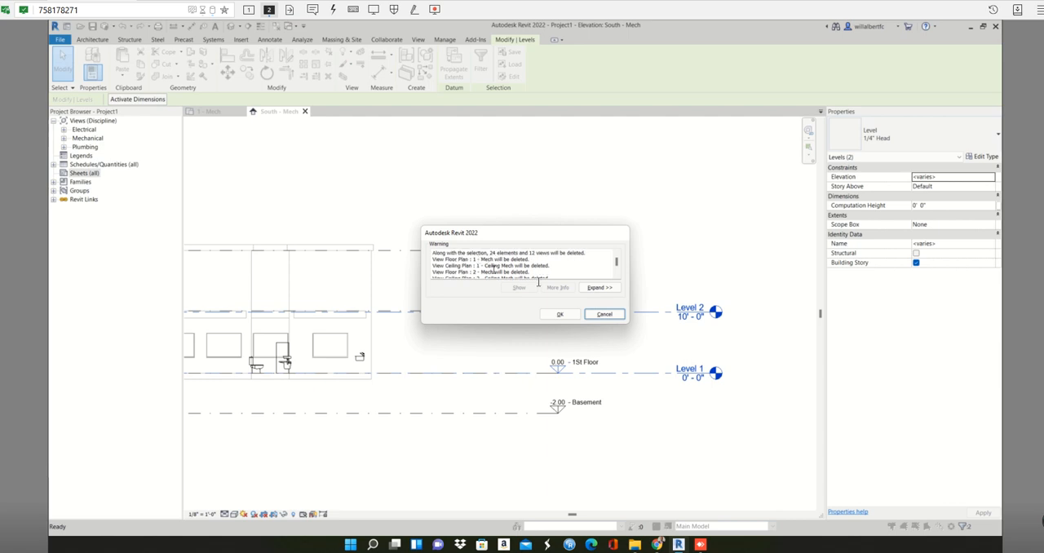
pyautogui.click(560, 314)
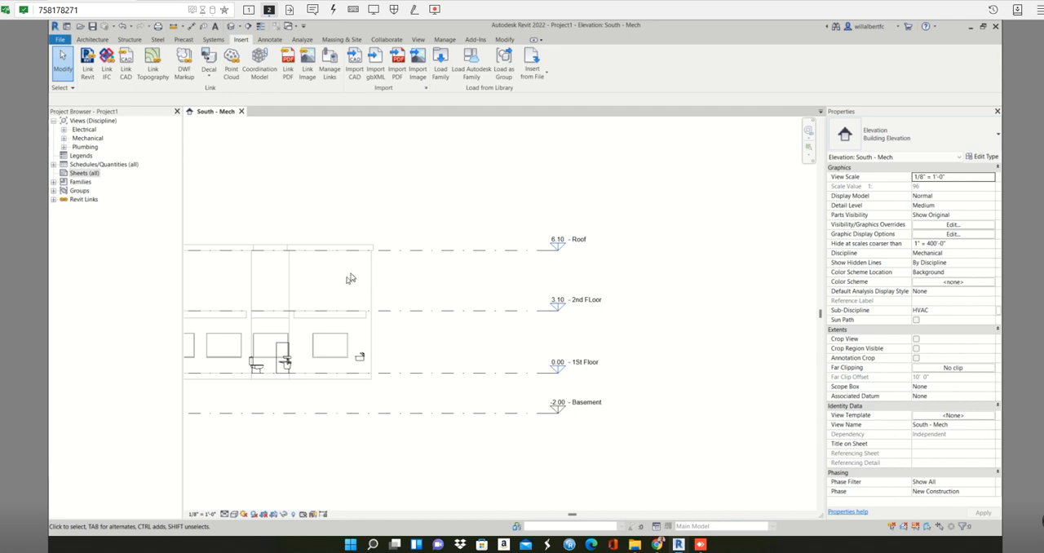
# Start Copy/Monitor for a selected link and pick the linked building model in the elevation.
pyautogui.click(446, 40)
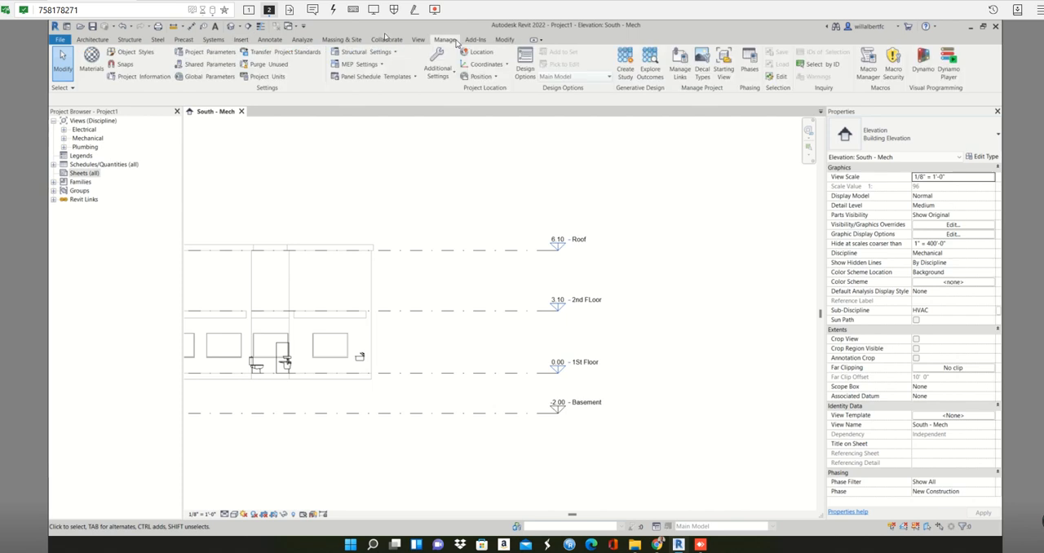
pyautogui.click(387, 41)
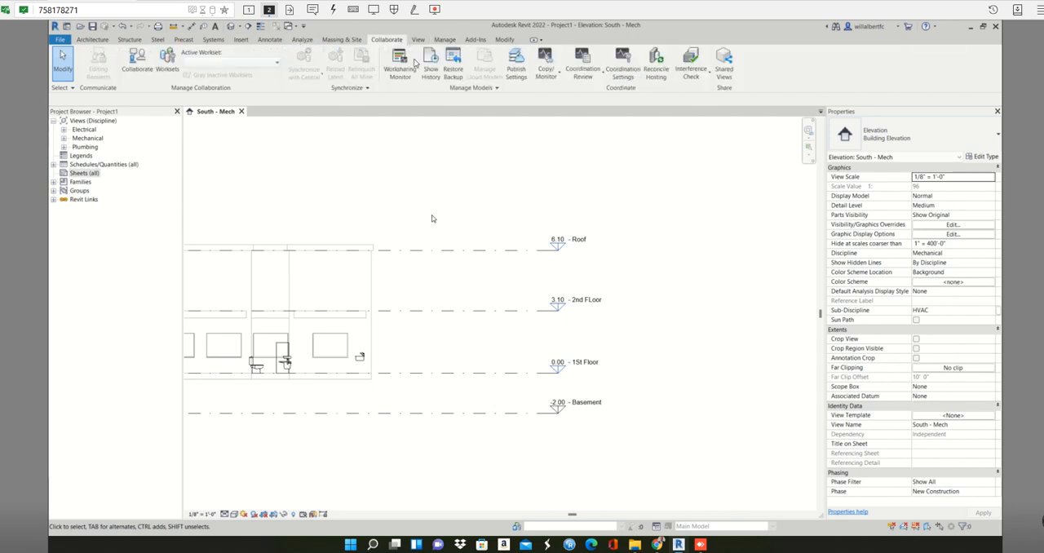
pyautogui.moveTo(412, 264); pyautogui.dragTo(480, 255, button='middle')
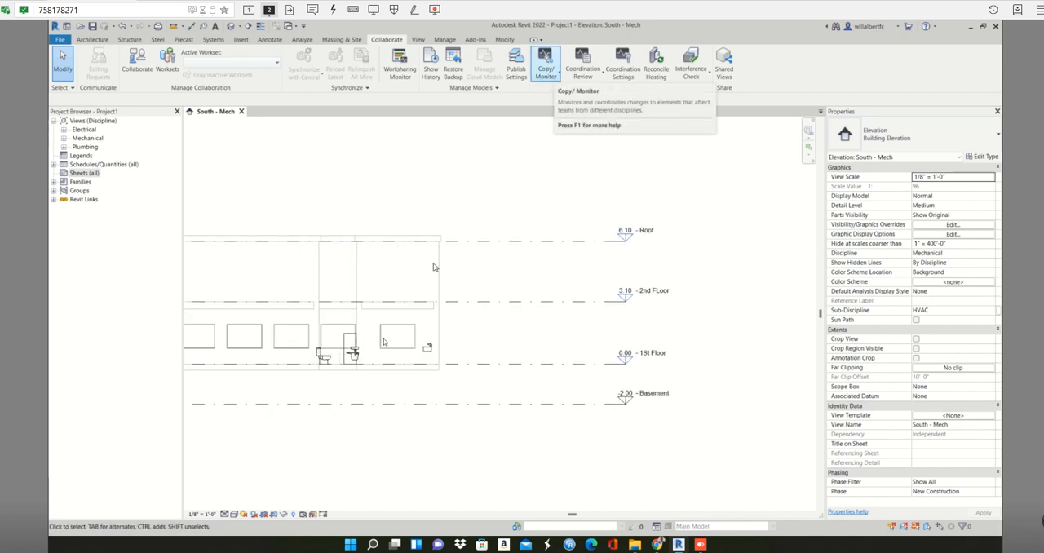
pyautogui.click(545, 72)
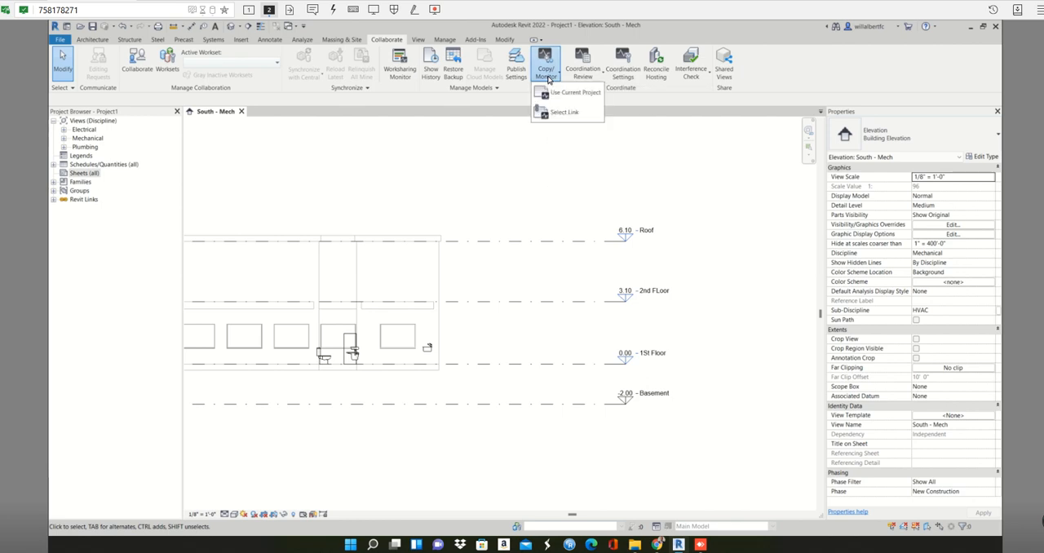
pyautogui.click(578, 113)
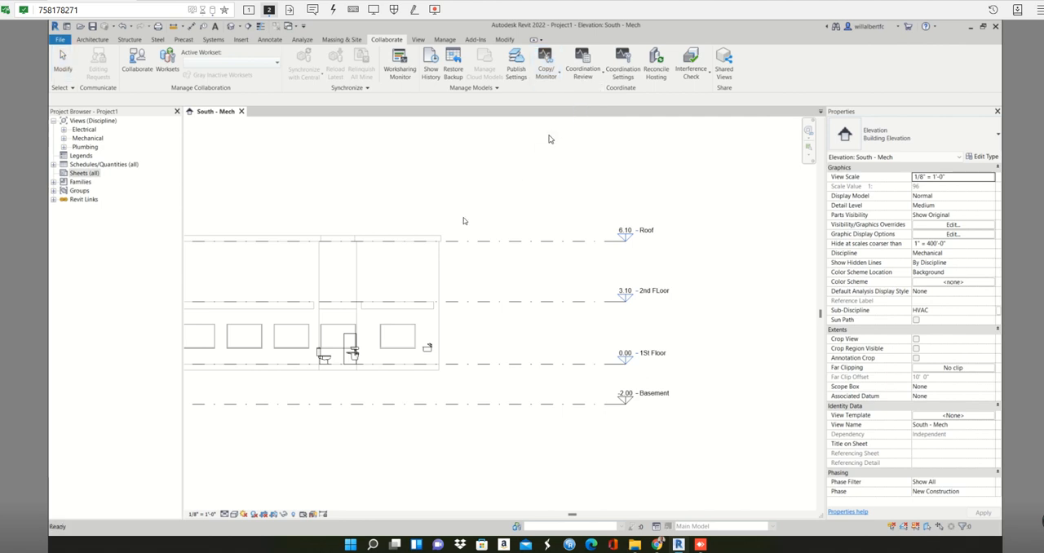
pyautogui.click(375, 318)
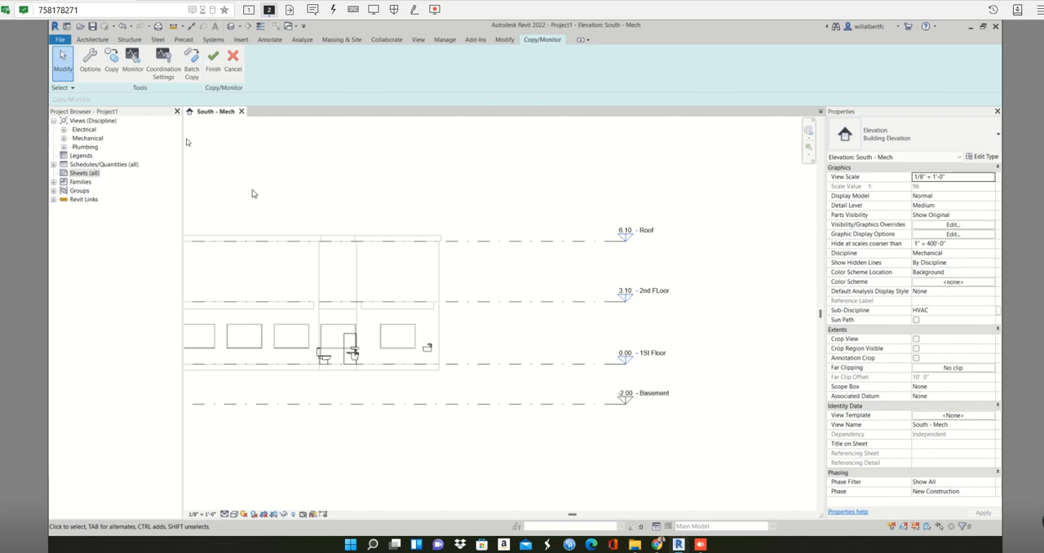
# Copy the linked model's Basement, 1St Floor, 2nd FLoor and Roof levels into the project as one multiple selection.
pyautogui.click(114, 58)
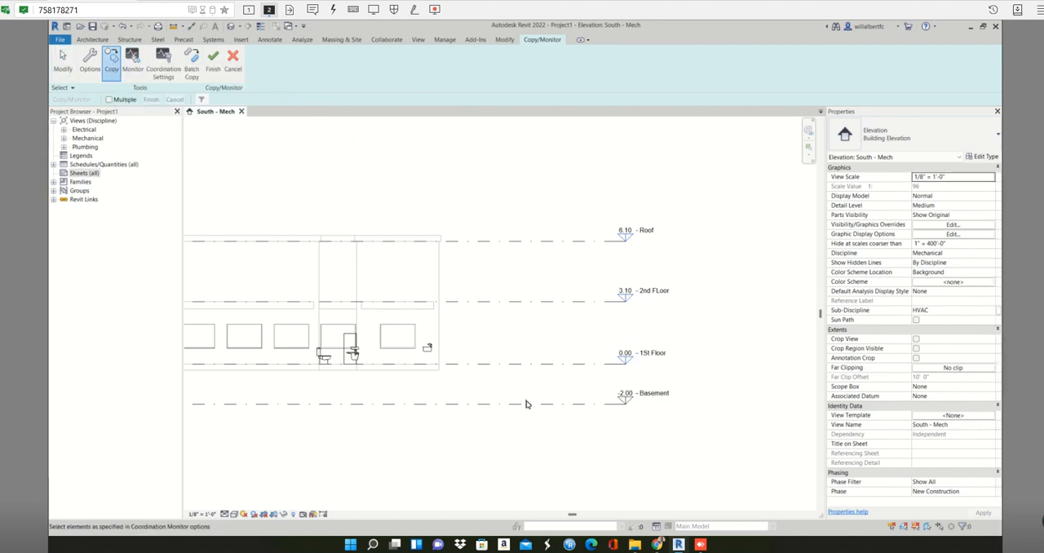
pyautogui.click(110, 101)
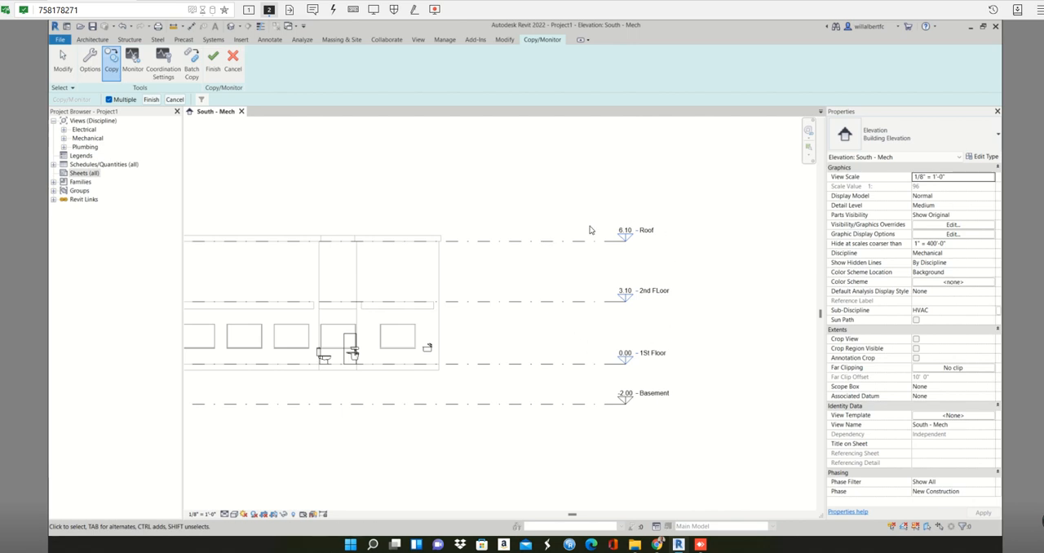
pyautogui.click(565, 404)
pyautogui.click(571, 364)
pyautogui.click(571, 303)
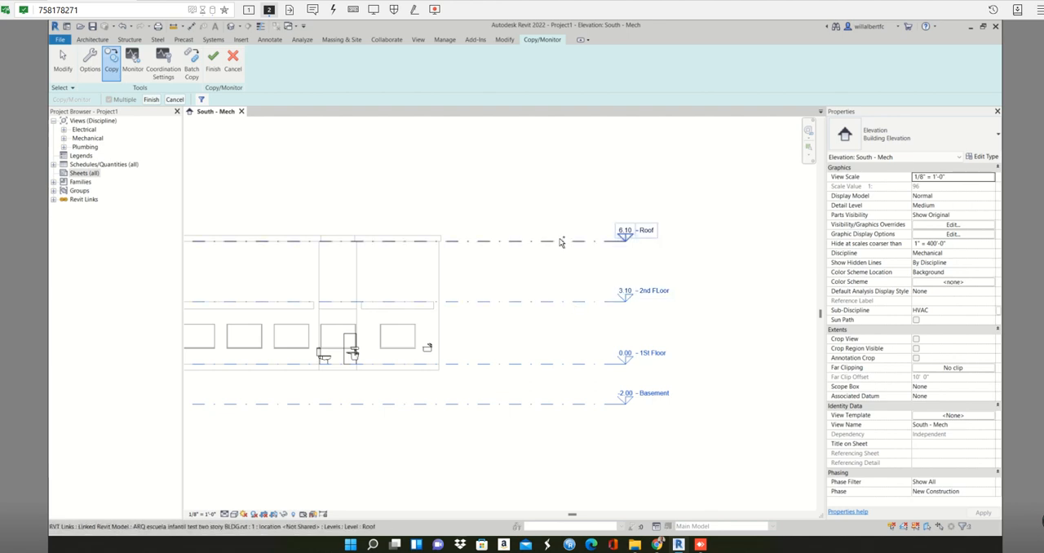
pyautogui.click(538, 251)
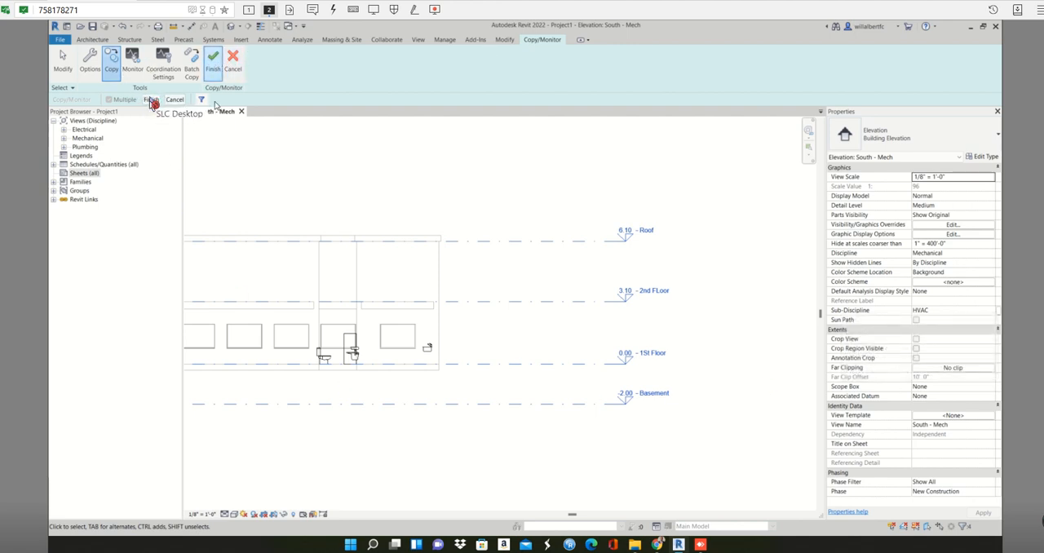
pyautogui.click(151, 100)
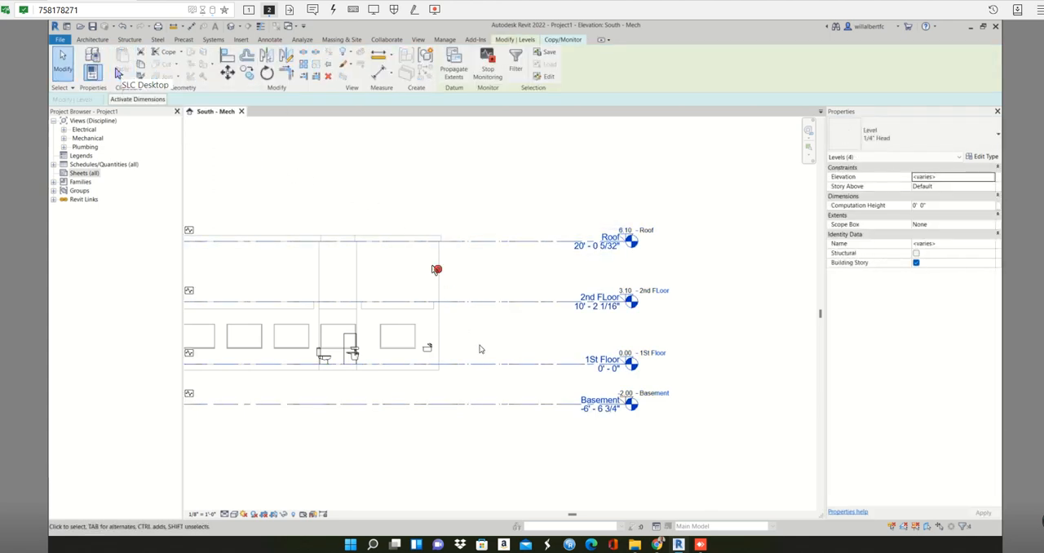
# Extend the copied levels so their heads sit clear of the linked model's level heads.
pyautogui.click(716, 355)
pyautogui.click(636, 249)
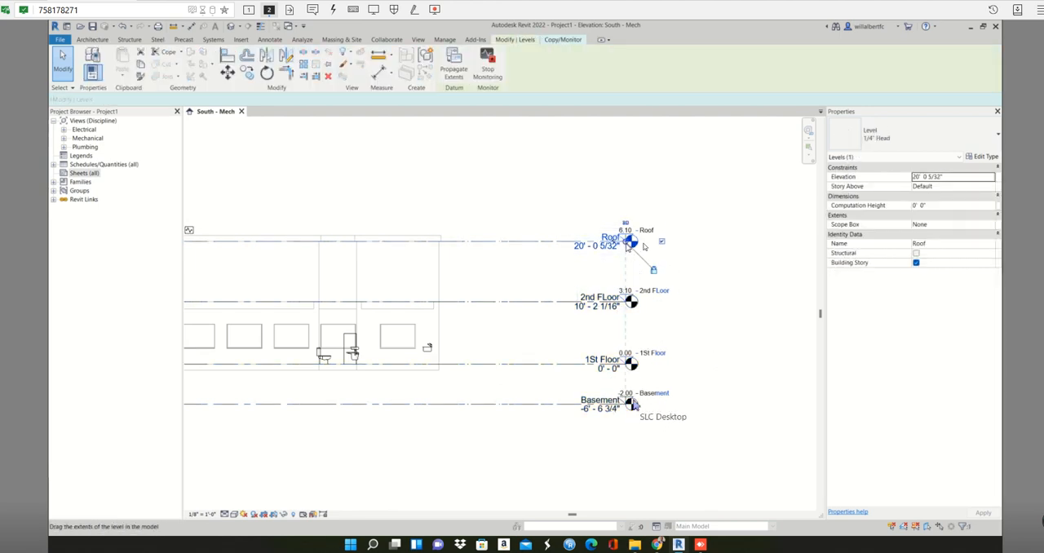
pyautogui.moveTo(626, 245); pyautogui.dragTo(732, 244)
pyautogui.click(723, 199)
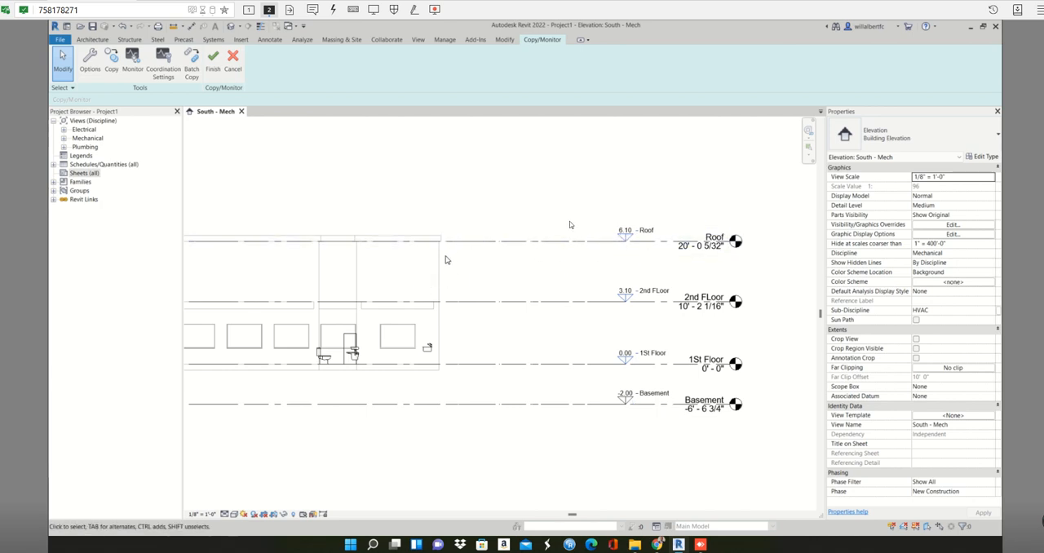
# Try to monitor the Roof level against the linked model's Roof level, and dismiss the resulting notice.
pyautogui.click(629, 242)
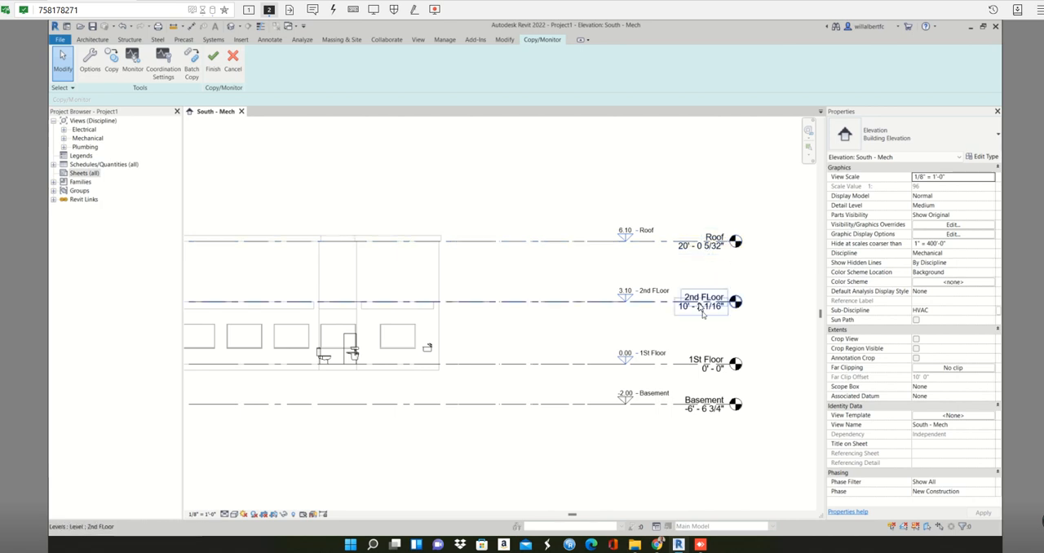
pyautogui.click(133, 57)
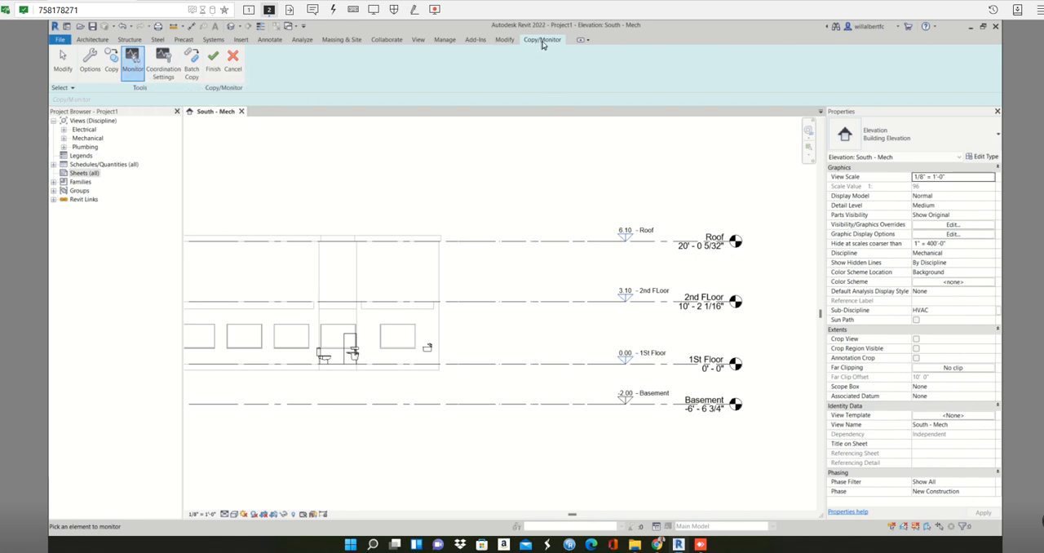
pyautogui.click(631, 231)
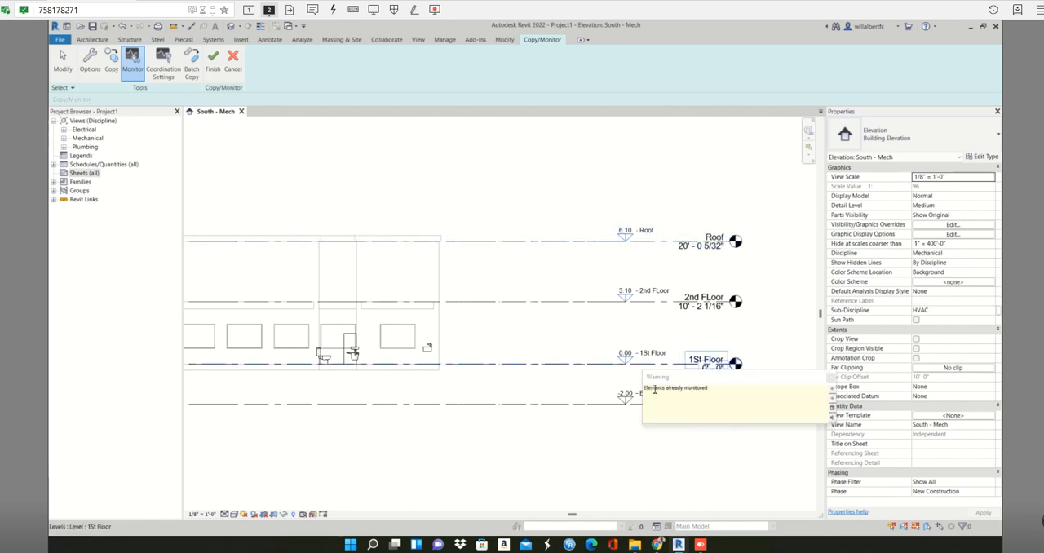
pyautogui.moveTo(654, 389); pyautogui.dragTo(705, 389)
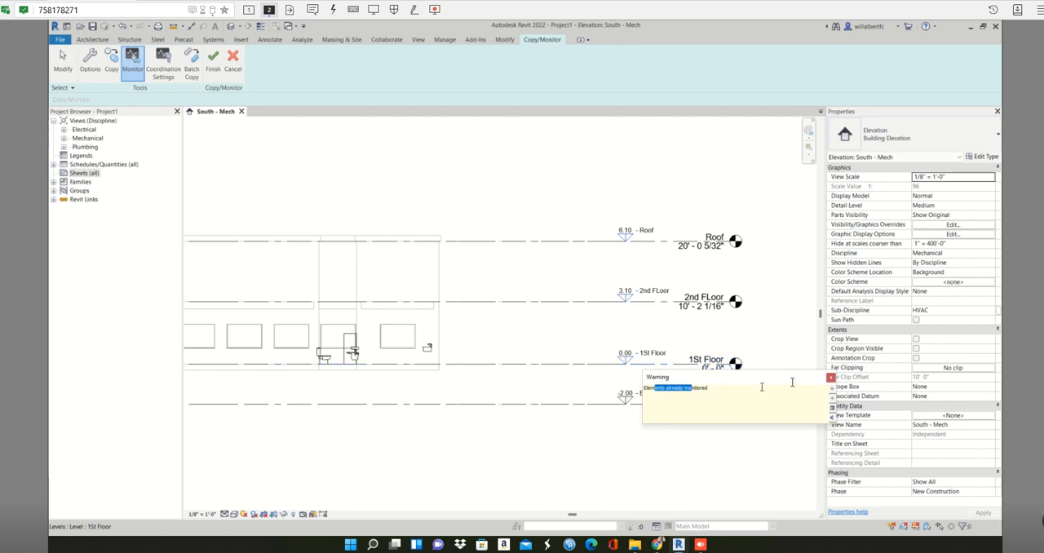
pyautogui.click(829, 377)
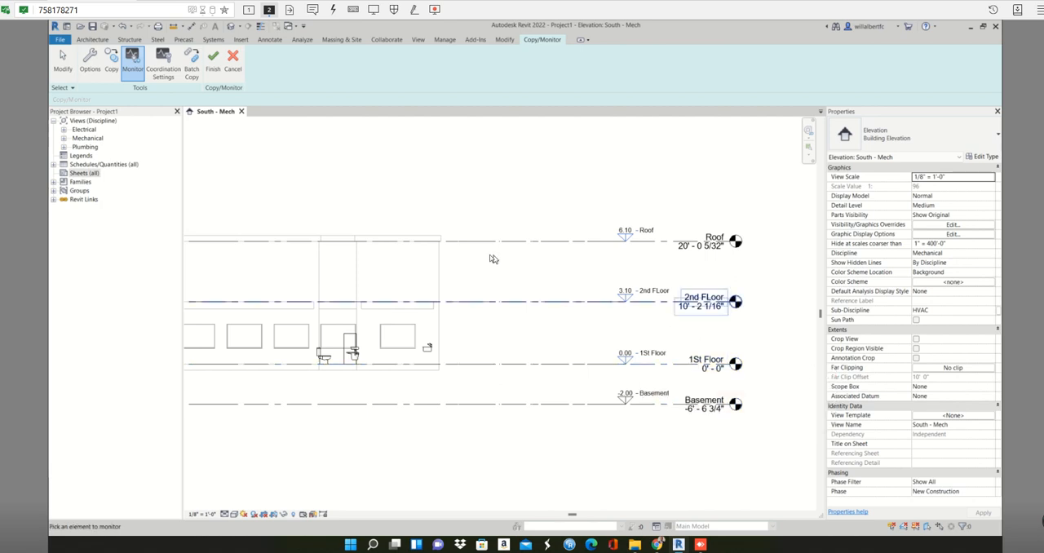
# Finish the Copy/Monitor session with the whole South - Mech elevation in view.
pyautogui.scroll(-4, 490, 257)
pyautogui.moveTo(298, 177); pyautogui.dragTo(485, 176, button='middle')
pyautogui.click(217, 58)
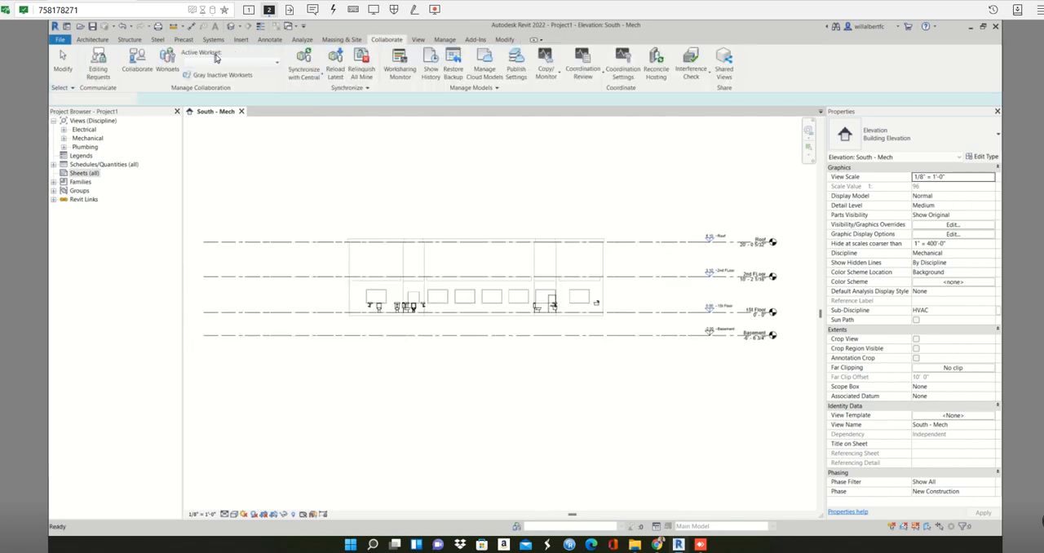
# Examine the copied levels in the elevation, individually and all together, for their monitoring symbols and level heads.
pyautogui.click(639, 243)
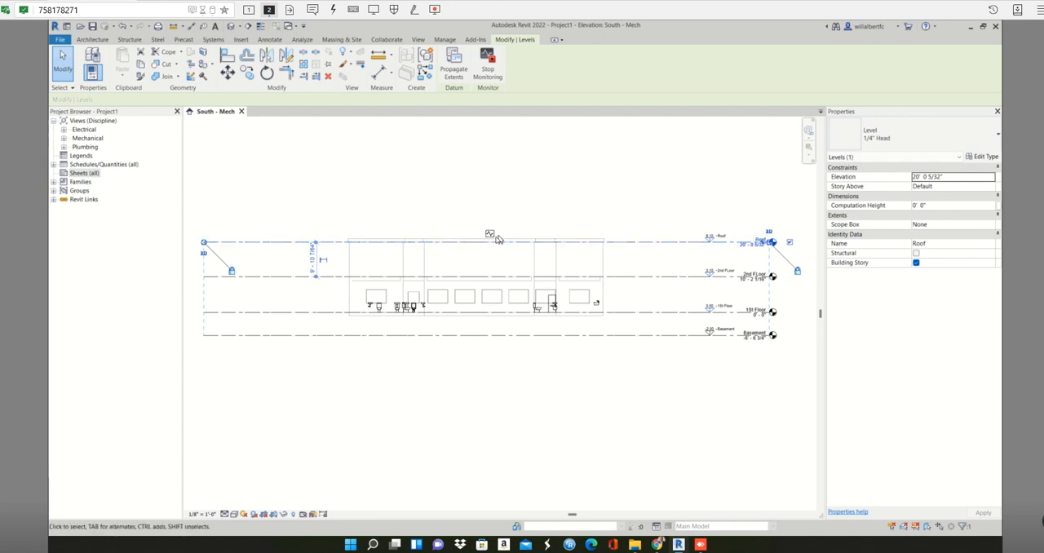
pyautogui.click(589, 226)
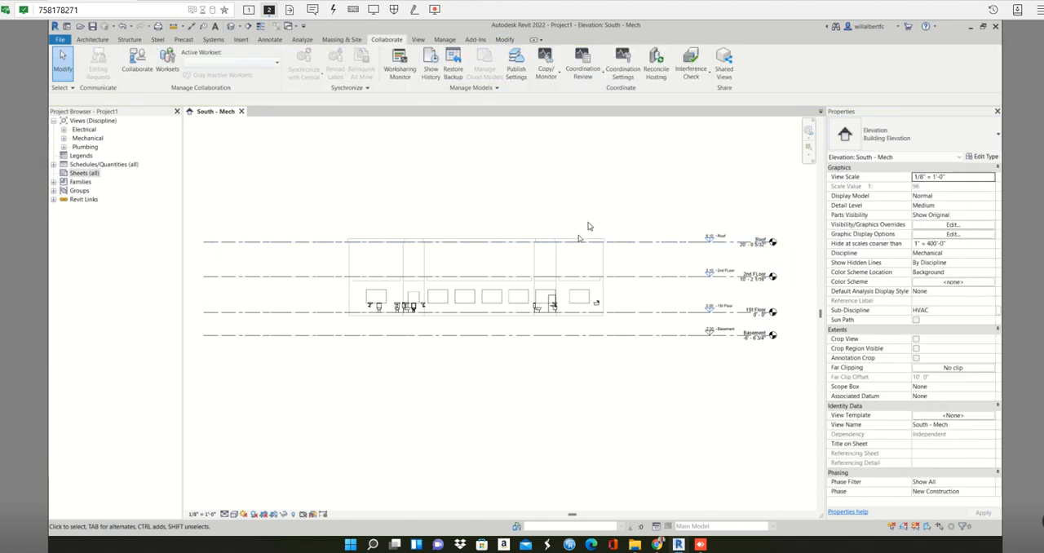
pyautogui.click(662, 278)
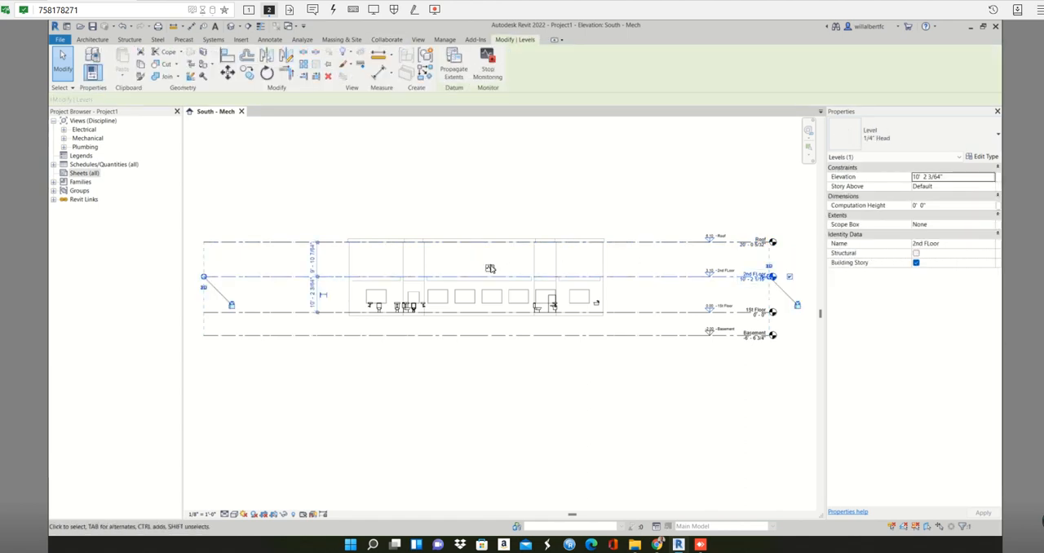
pyautogui.click(553, 190)
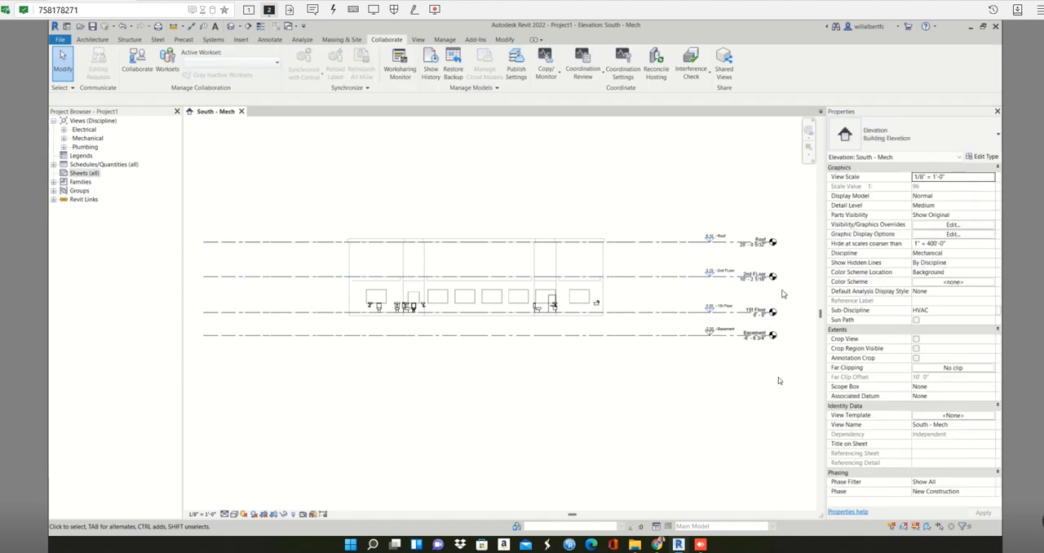
pyautogui.moveTo(777, 216); pyautogui.dragTo(726, 194, button='middle')
pyautogui.scroll(3, 737, 245)
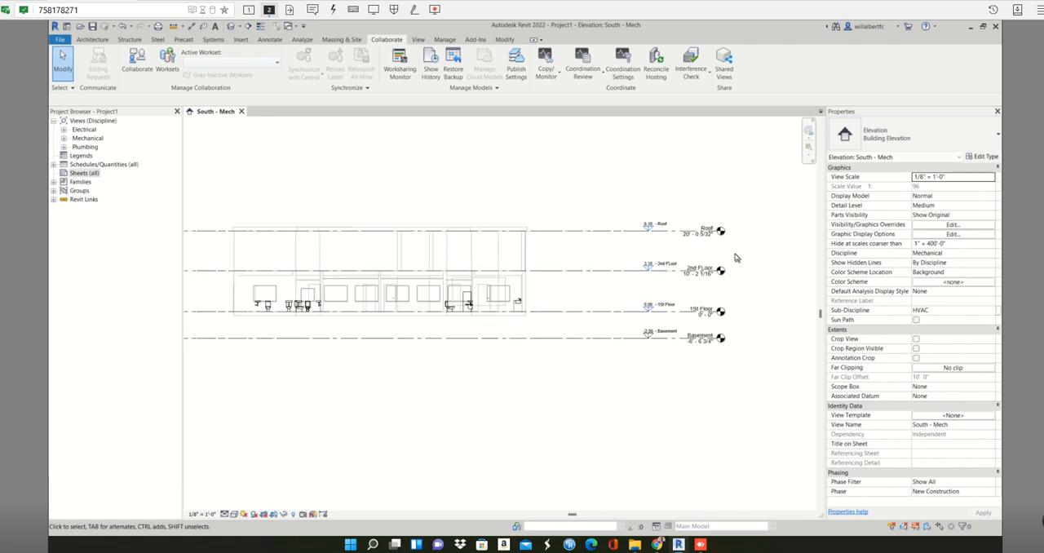
pyautogui.moveTo(683, 175); pyautogui.dragTo(600, 453)
pyautogui.click(686, 409)
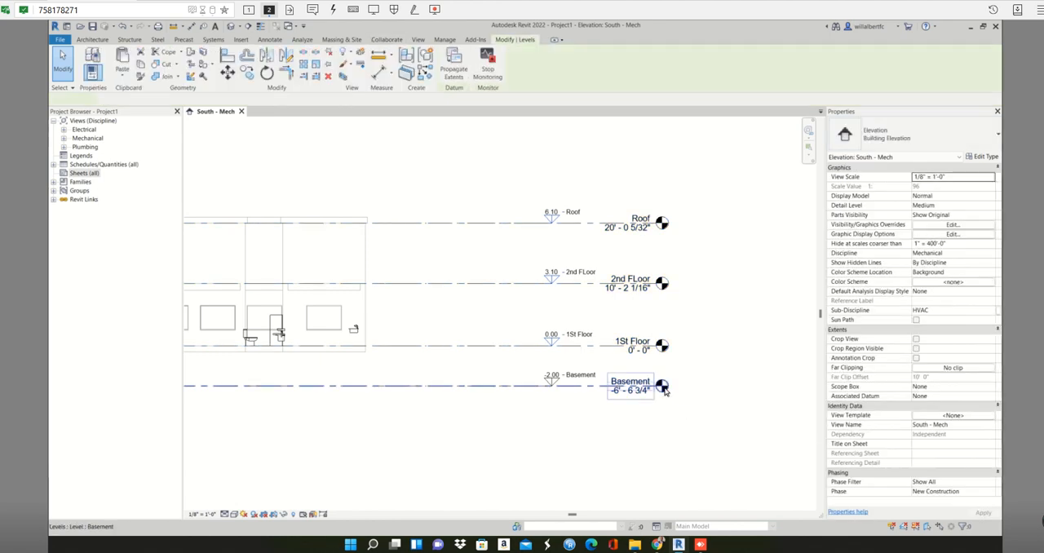
pyautogui.click(658, 390)
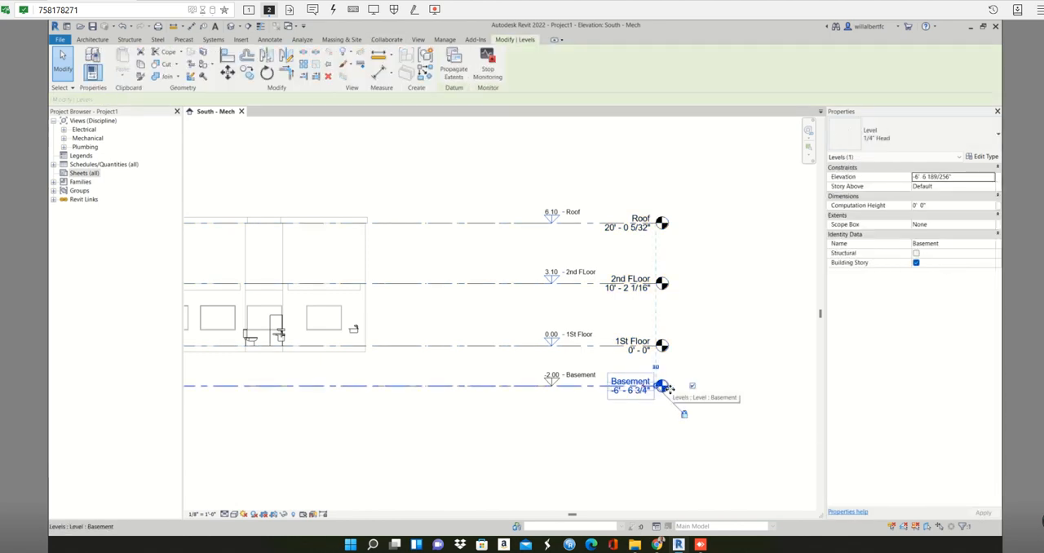
pyautogui.click(698, 199)
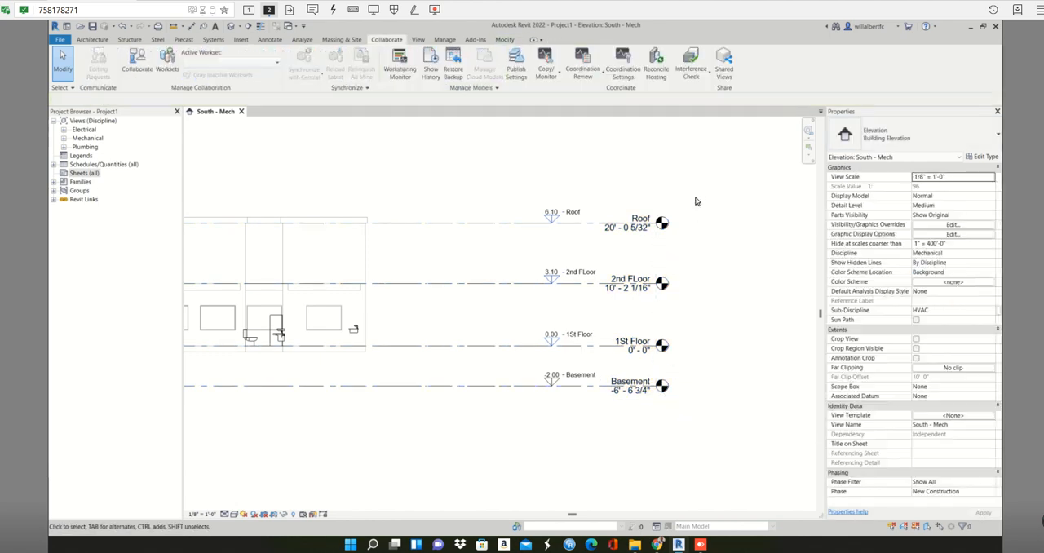
pyautogui.moveTo(707, 186); pyautogui.dragTo(613, 456)
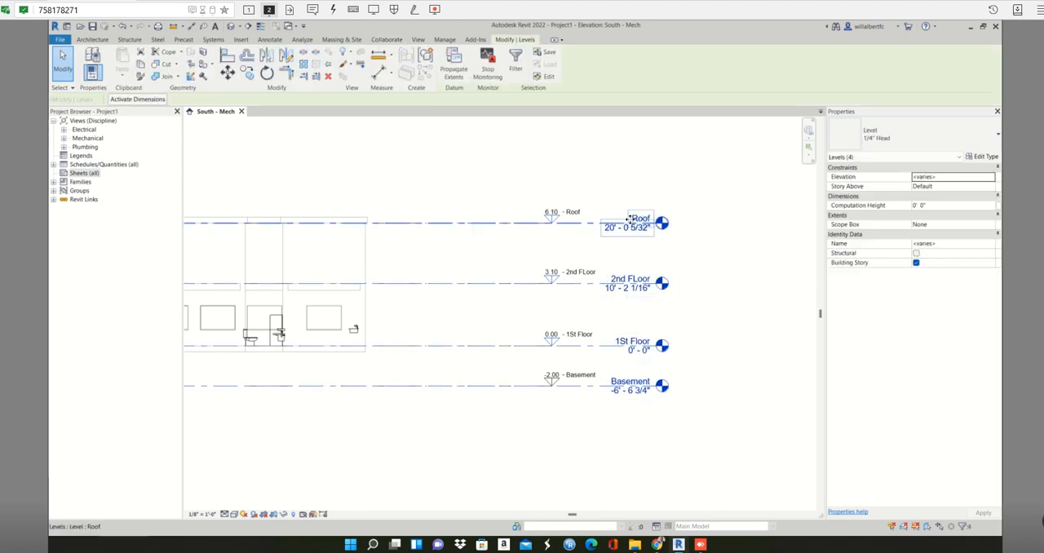
pyautogui.click(695, 242)
pyautogui.moveTo(667, 199); pyautogui.dragTo(628, 420)
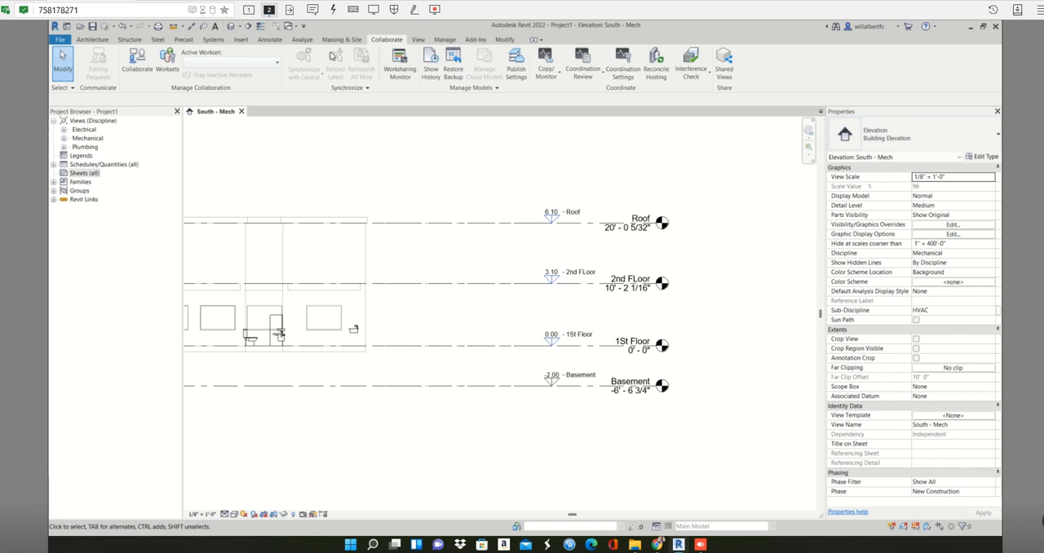
# Create reflected ceiling plans for the 1St Floor and 2nd FLoor levels.
pyautogui.click(418, 39)
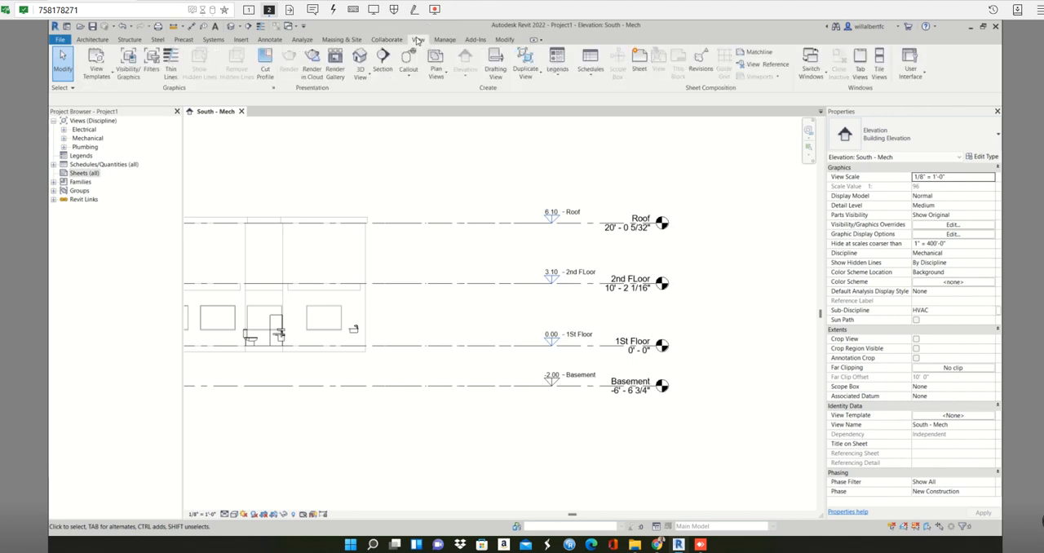
pyautogui.click(444, 75)
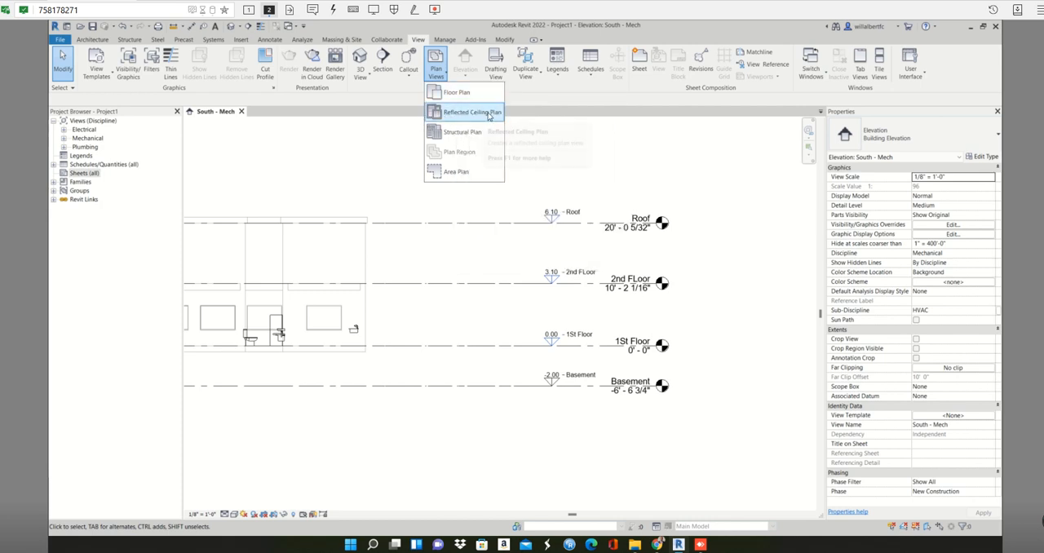
pyautogui.click(488, 115)
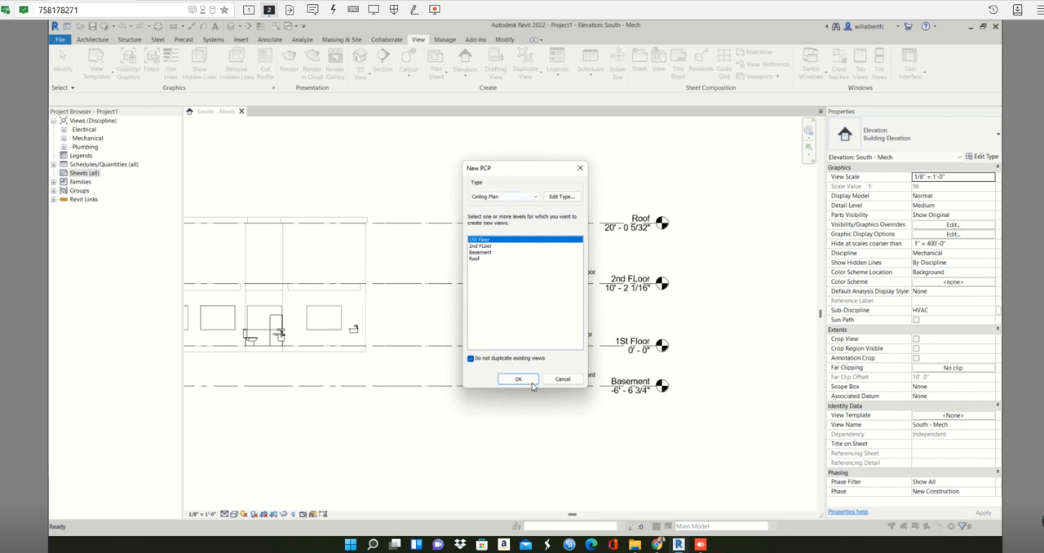
pyautogui.keyDown('ctrl'); pyautogui.click(490, 246); pyautogui.keyUp('ctrl')
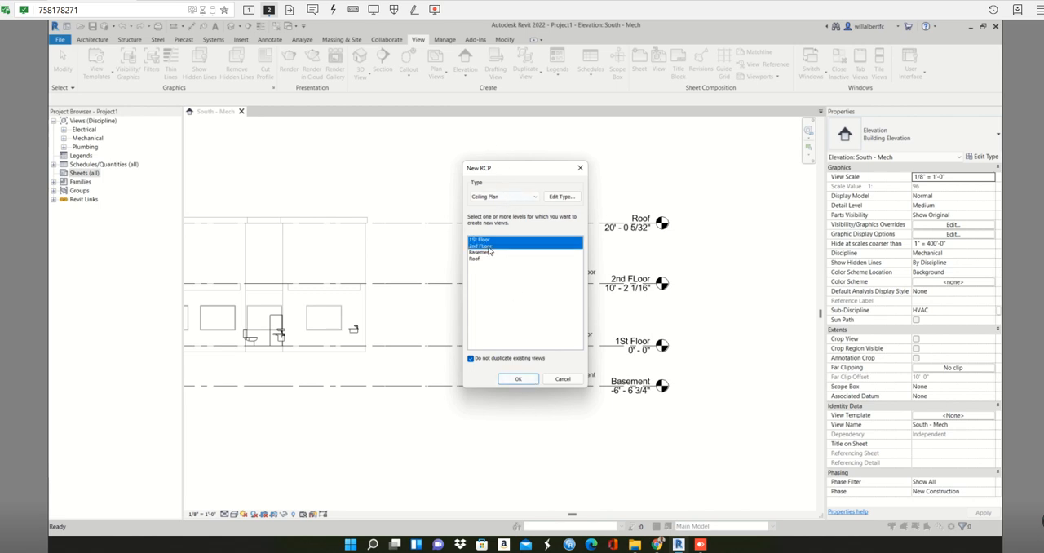
pyautogui.click(526, 383)
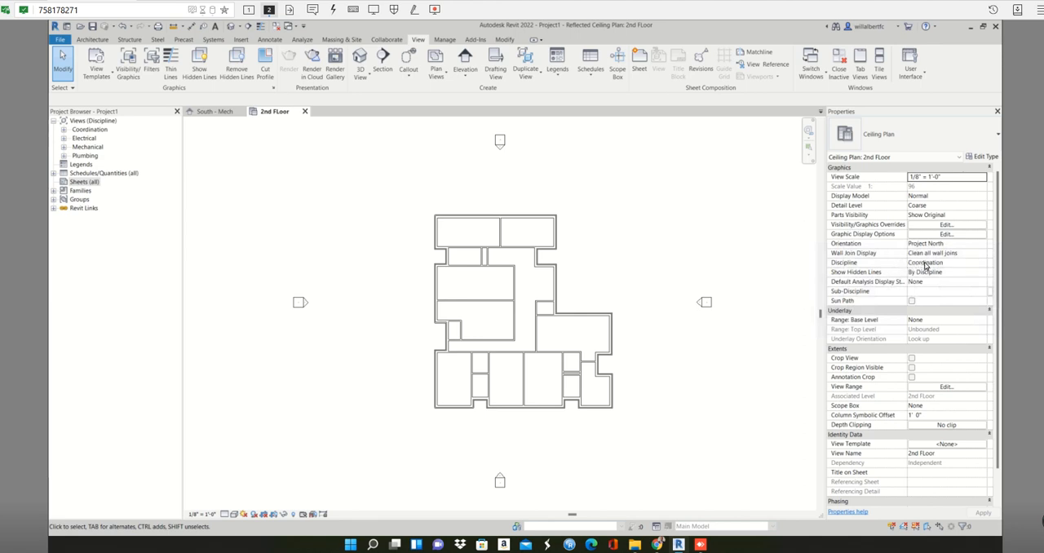
# Expand the Coordination and Electrical view groups down to the new ceiling plans, and examine the discipline options of the 2nd FLoor ceiling plan.
pyautogui.click(63, 130)
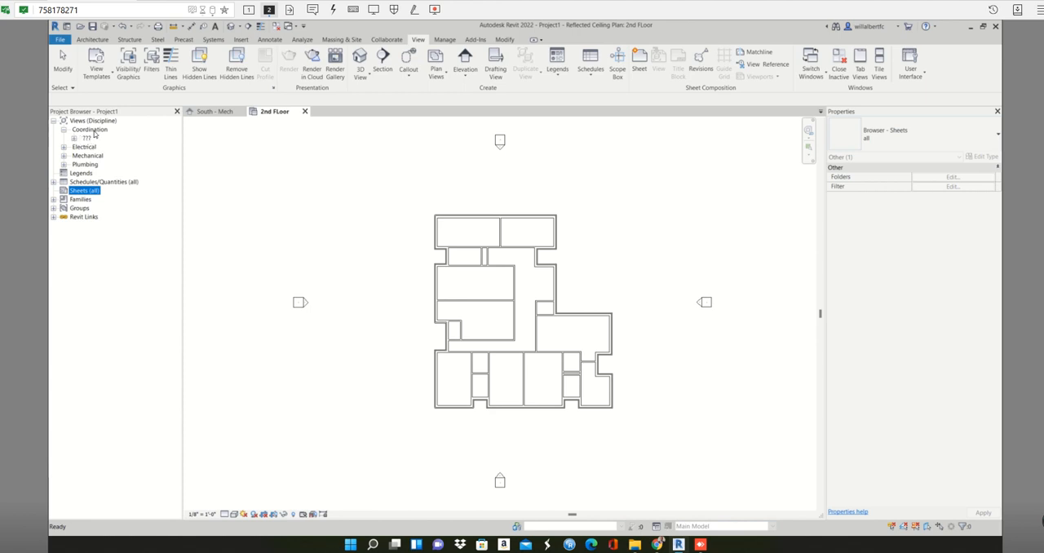
pyautogui.click(93, 132)
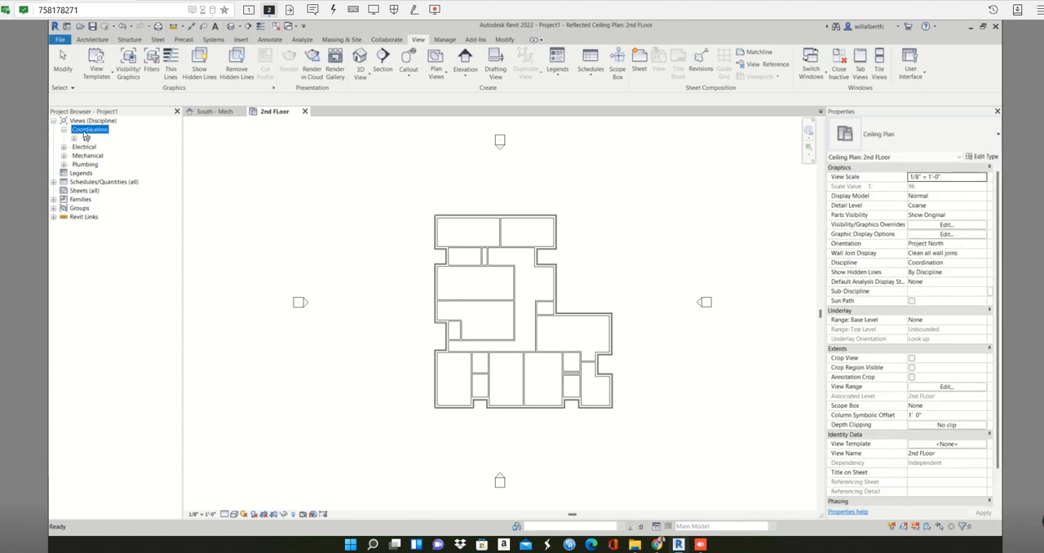
pyautogui.click(64, 147)
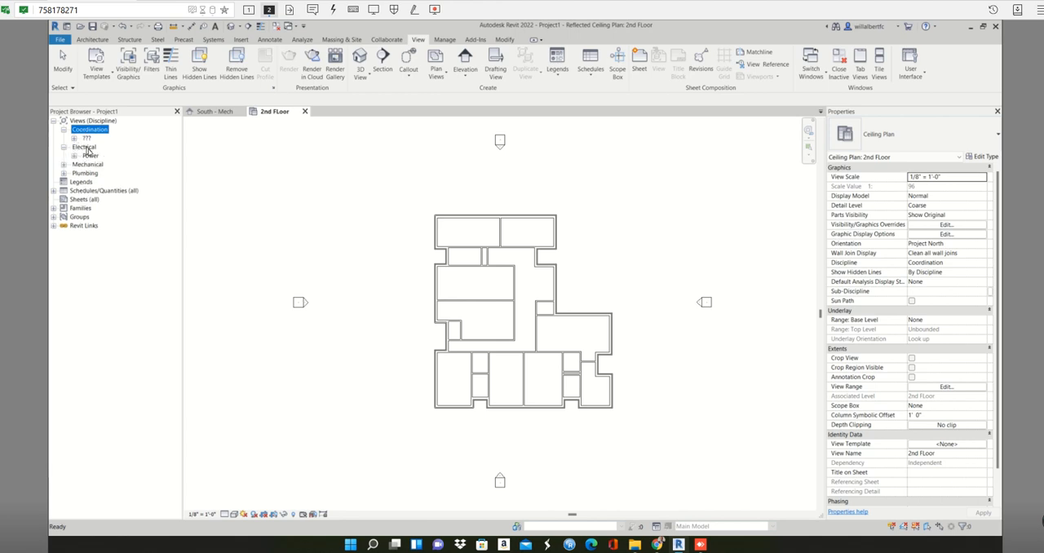
pyautogui.click(89, 156)
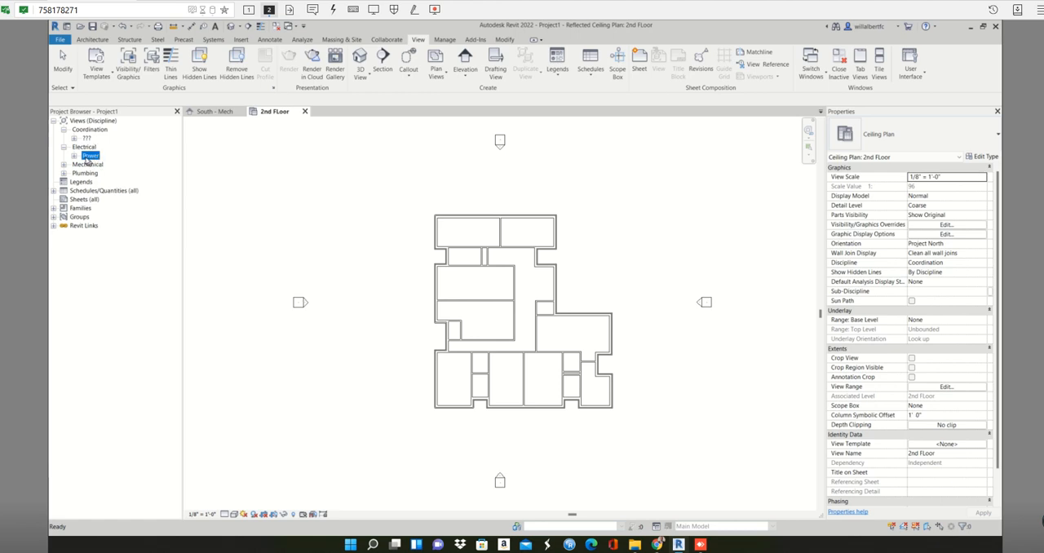
pyautogui.click(84, 139)
pyautogui.click(981, 262)
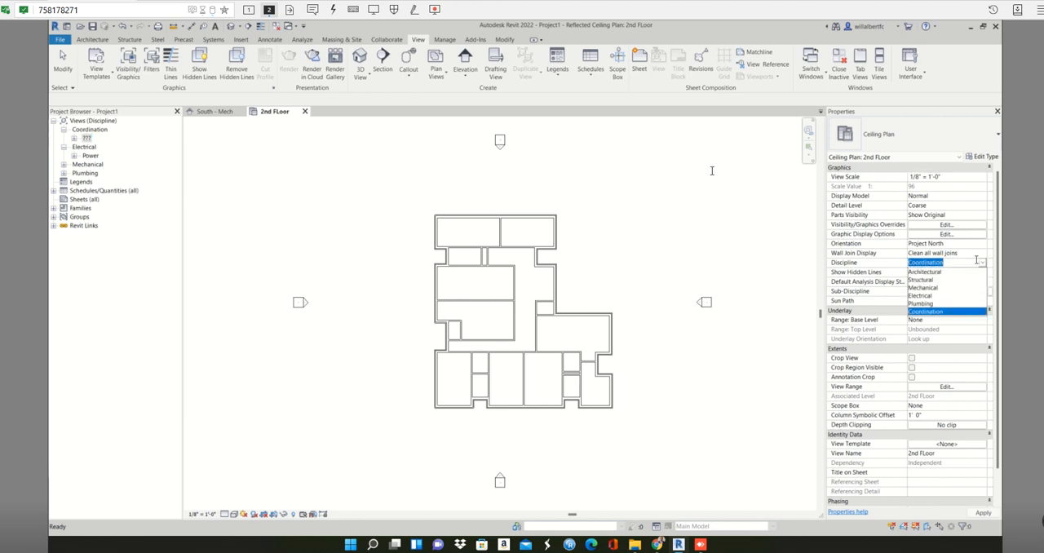
pyautogui.click(74, 137)
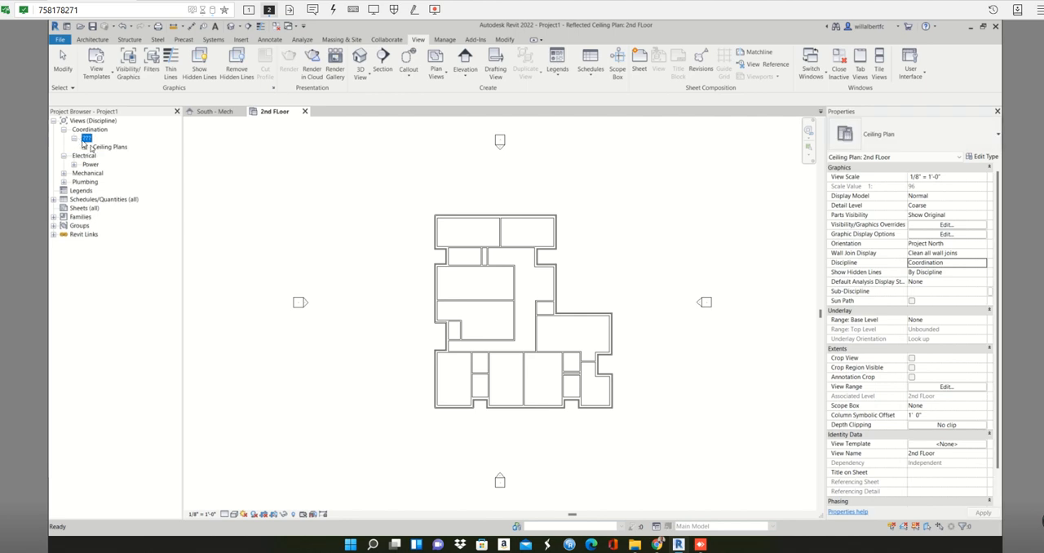
pyautogui.click(88, 147)
pyautogui.click(86, 146)
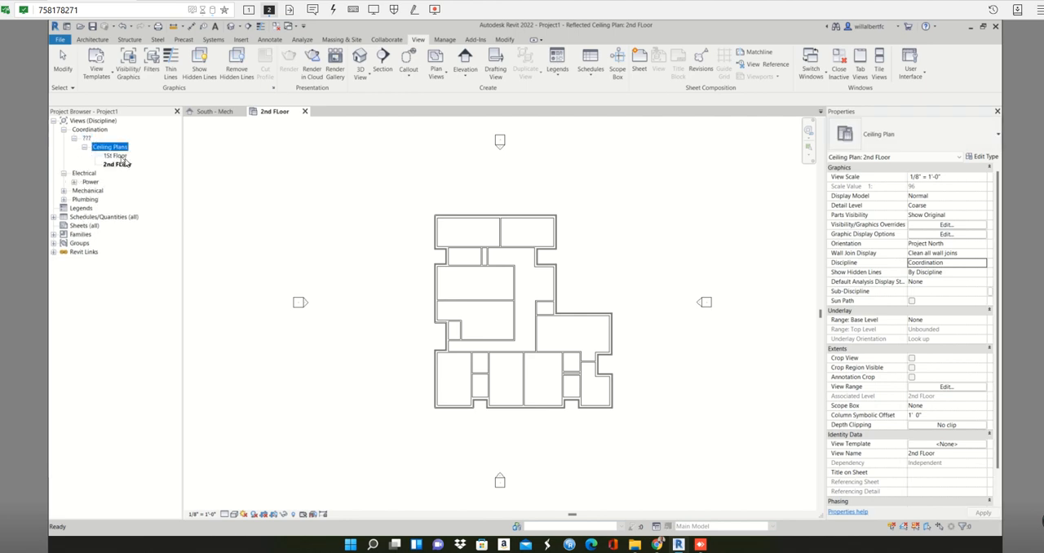
# Set the discipline of the 1St Floor and 2nd FLoor ceiling plans together to Electrical.
pyautogui.click(118, 156)
pyautogui.keyDown('ctrl'); pyautogui.click(118, 165); pyautogui.keyUp('ctrl')
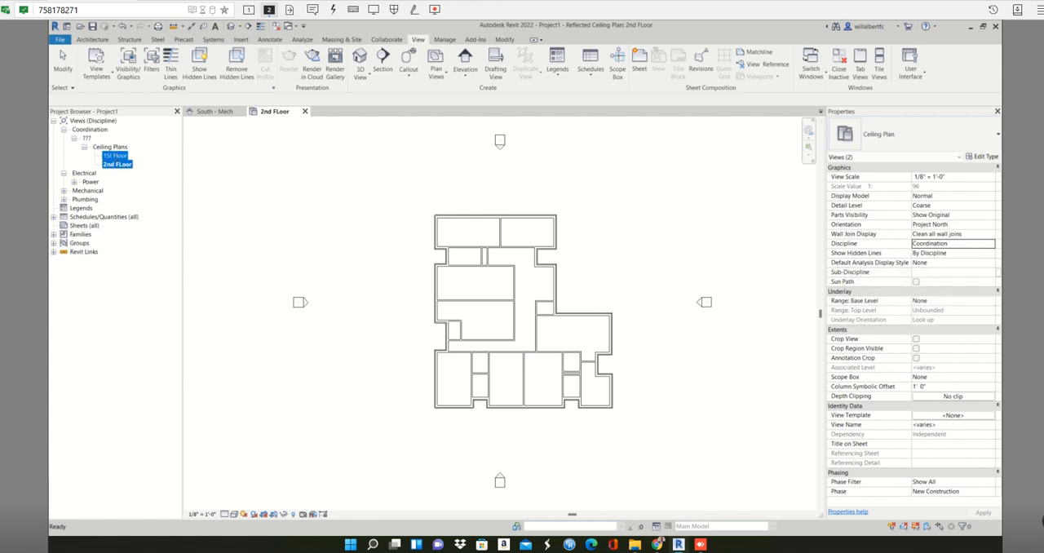
pyautogui.click(978, 243)
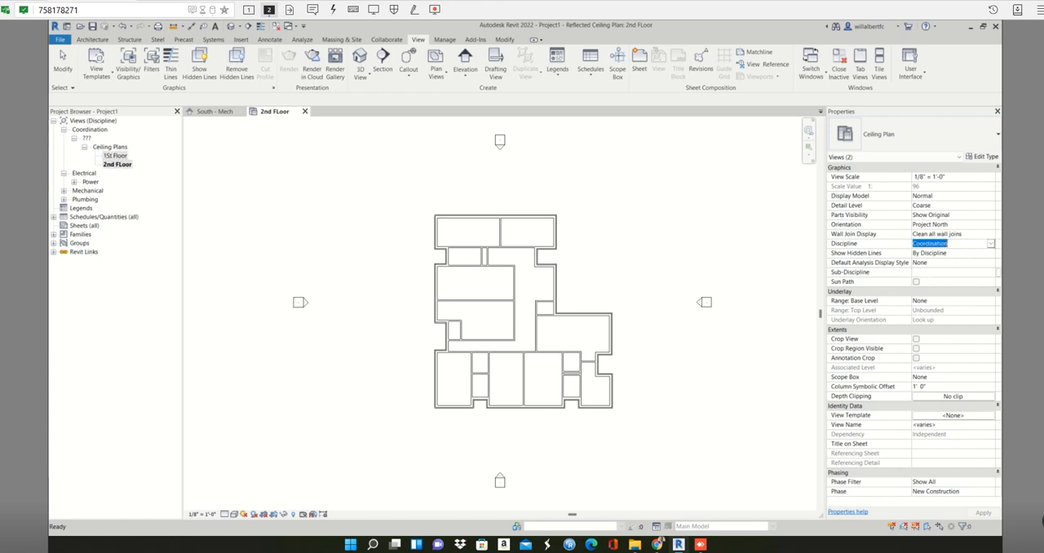
pyautogui.click(990, 243)
pyautogui.click(927, 277)
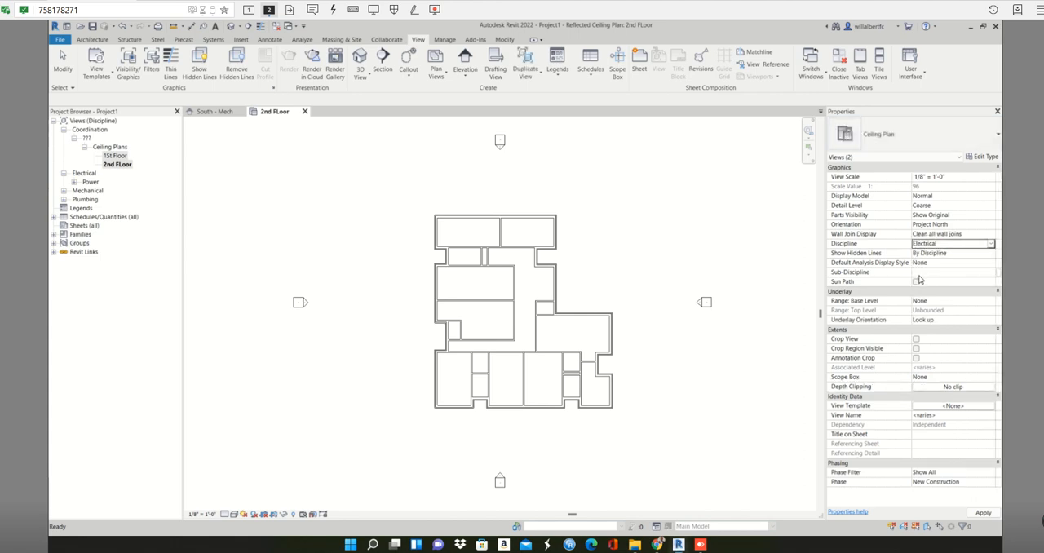
# Assign the Lighting sub-discipline to both selected ceiling plans, keeping Show Hidden Lines set to By Discipline.
pyautogui.click(948, 253)
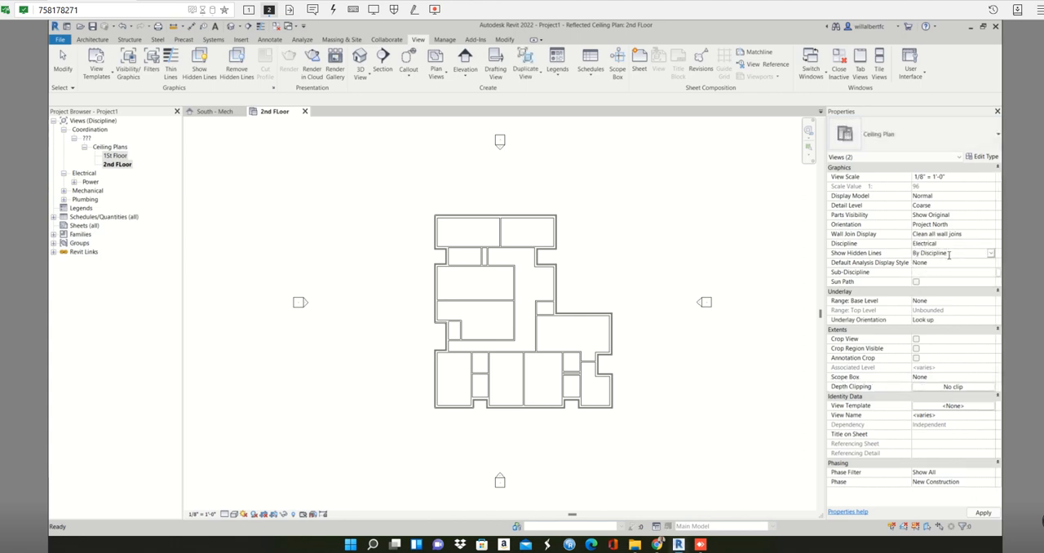
pyautogui.click(990, 252)
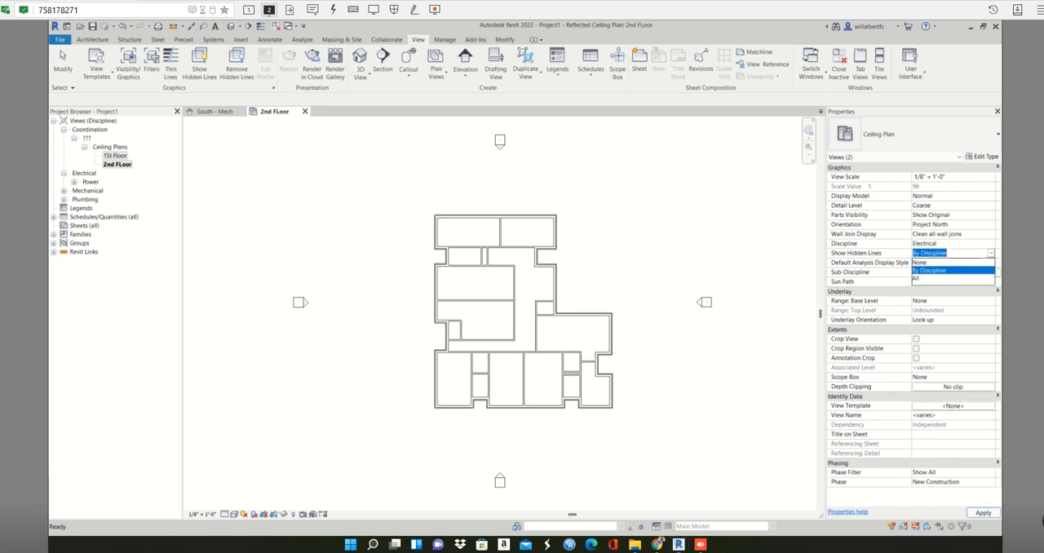
pyautogui.click(974, 253)
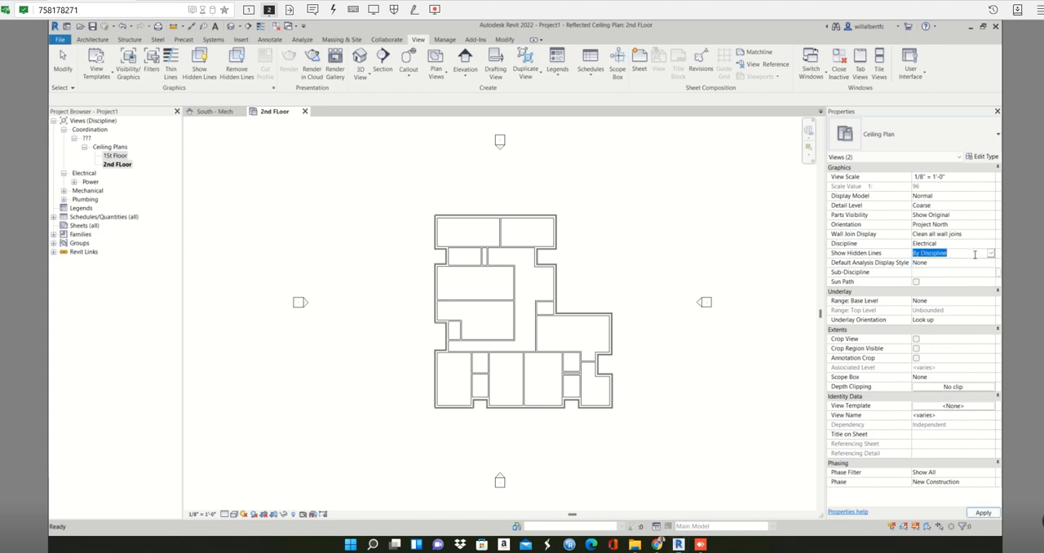
pyautogui.click(962, 273)
pyautogui.click(990, 271)
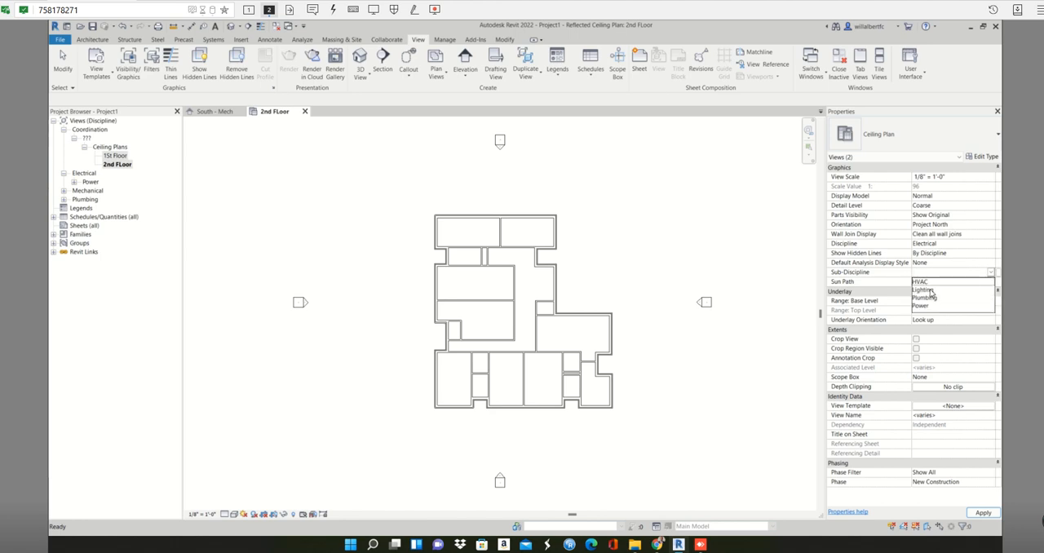
pyautogui.click(930, 290)
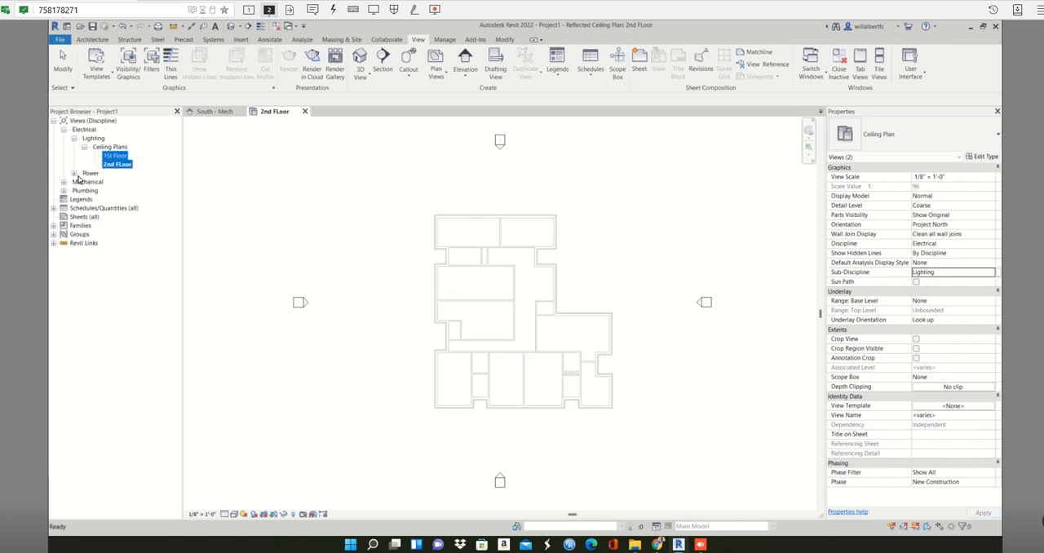
# Open the 1St Floor ceiling plan from the Electrical Lighting view group.
pyautogui.doubleClick(90, 139)
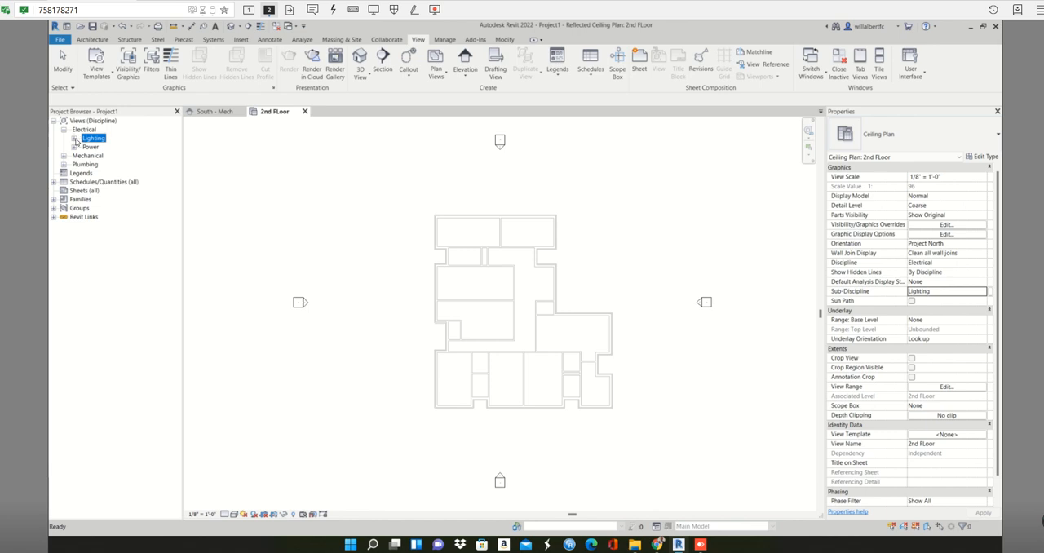
pyautogui.click(75, 138)
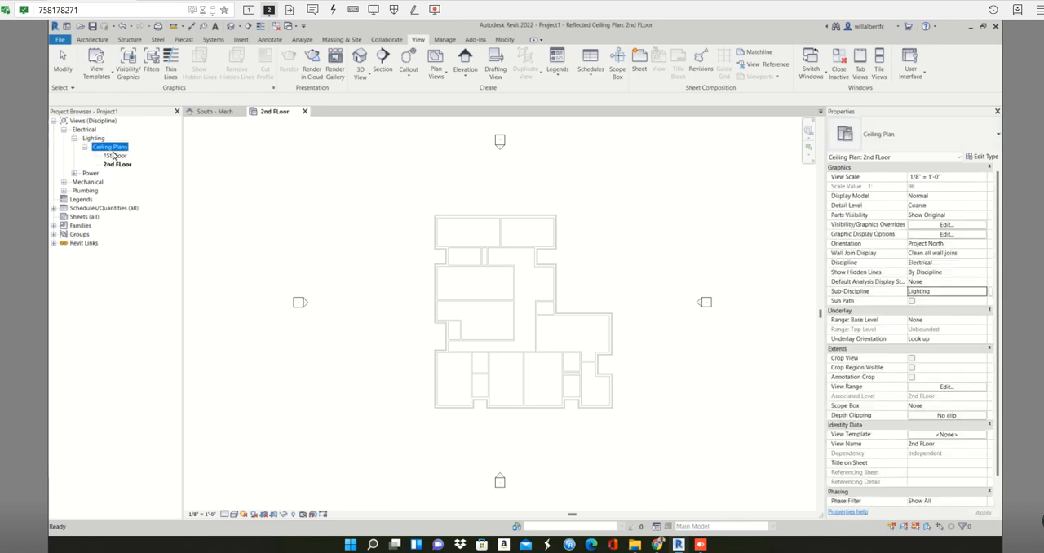
pyautogui.click(116, 155)
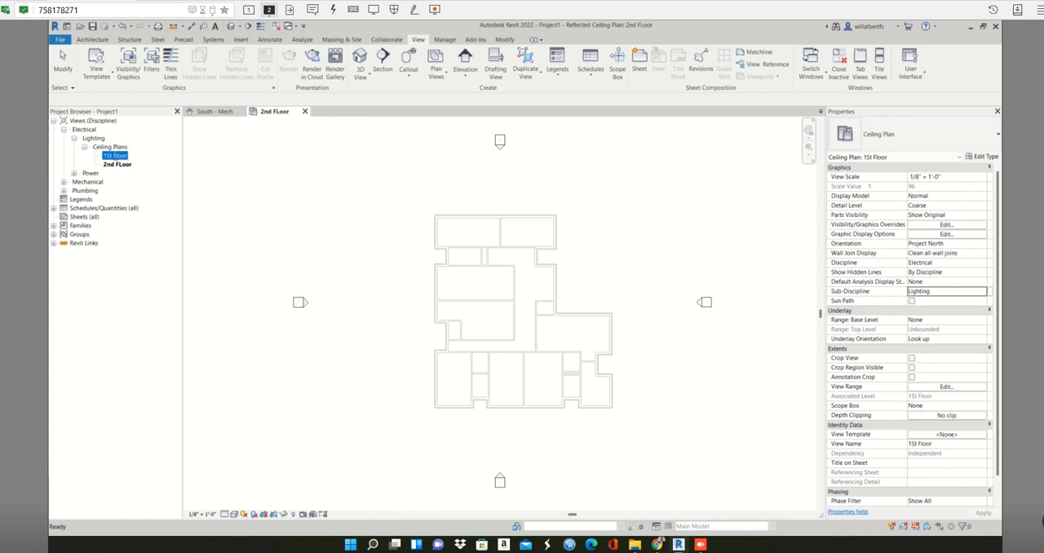
pyautogui.doubleClick(119, 156)
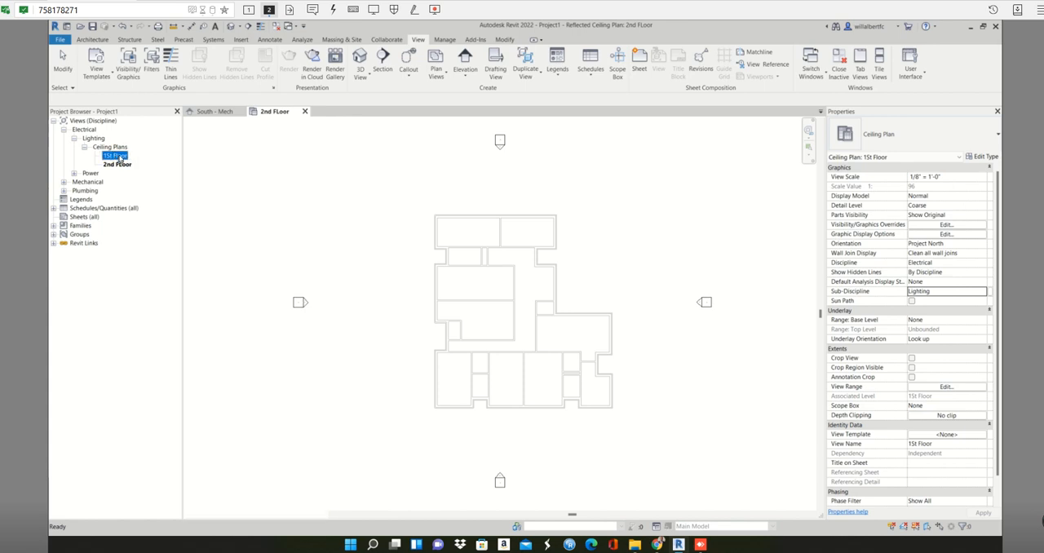
# Close the South - Mech and 2nd FLoor views, leaving only the 1St Floor ceiling plan open.
pyautogui.click(298, 115)
pyautogui.click(241, 112)
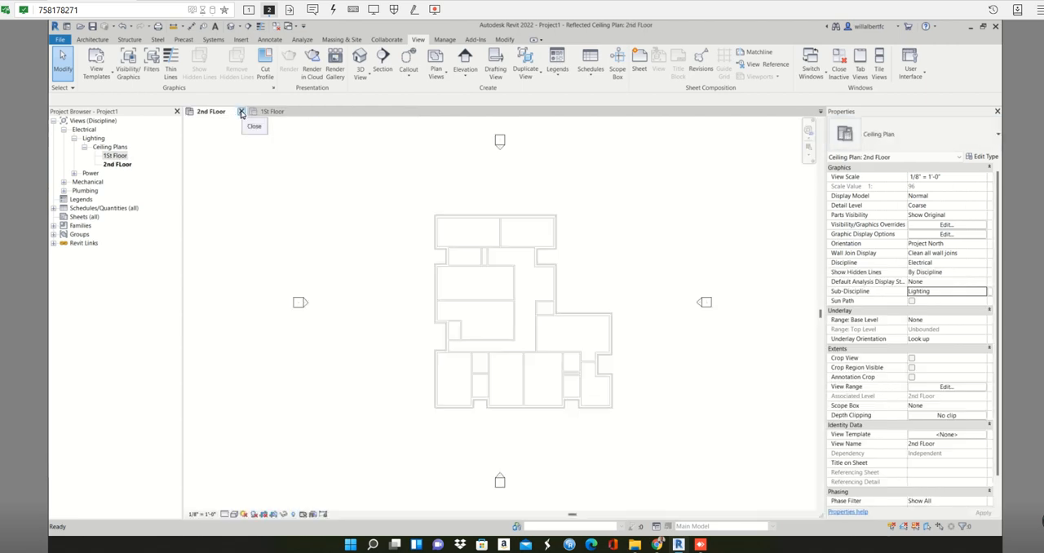
pyautogui.click(242, 111)
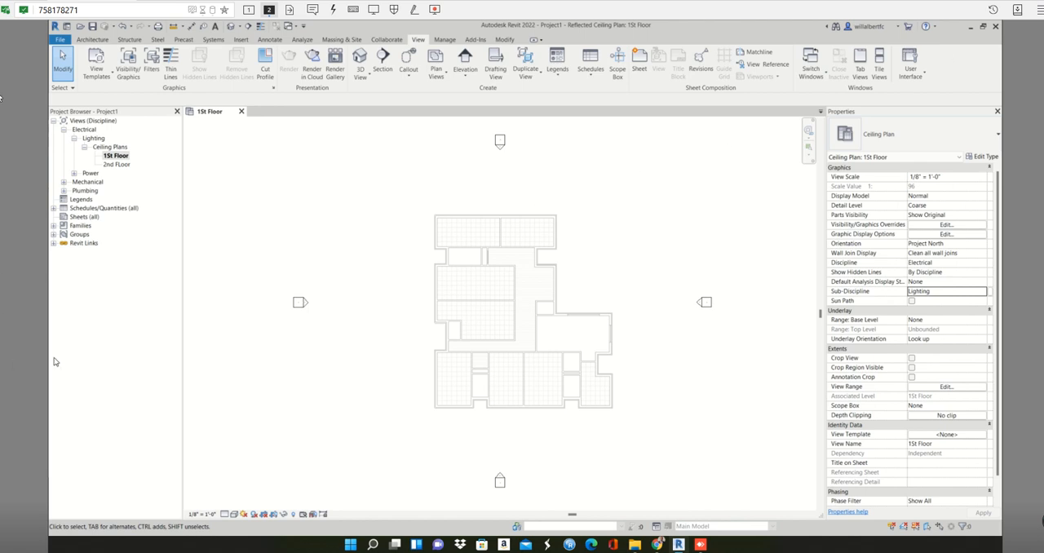
# Duplicate the 1St Floor ceiling plan without detailing.
pyautogui.rightClick(122, 159)
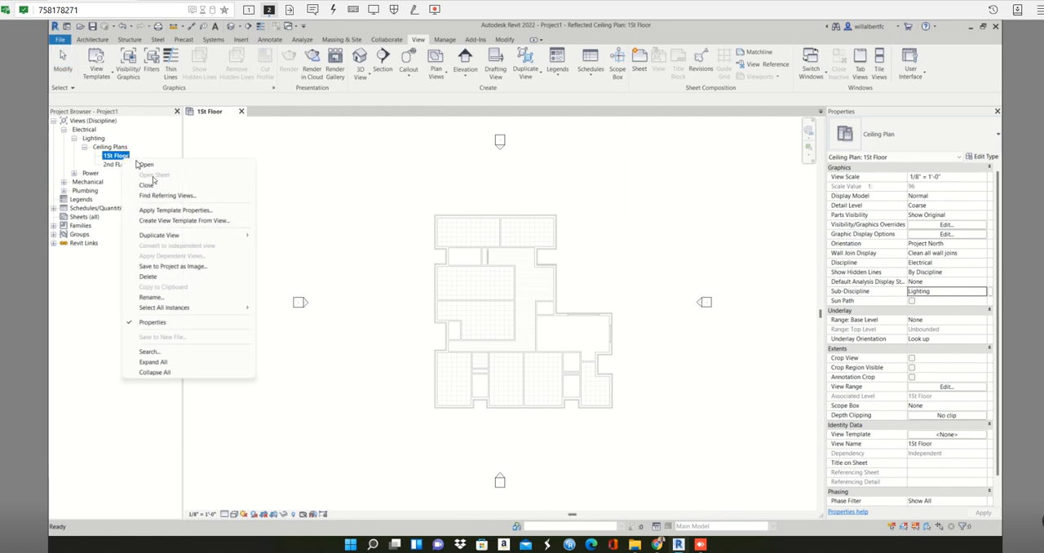
pyautogui.moveTo(163, 236)
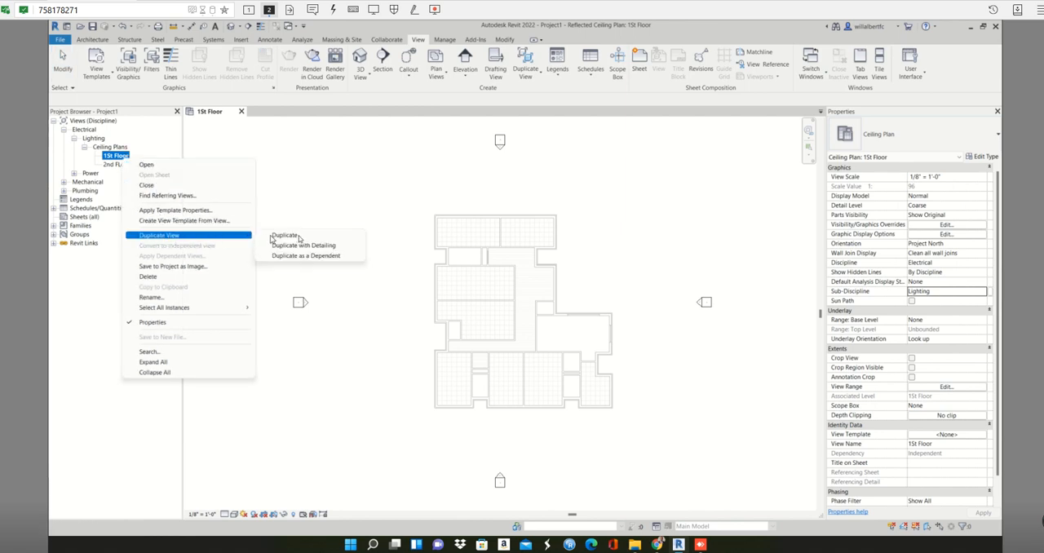
pyautogui.click(304, 236)
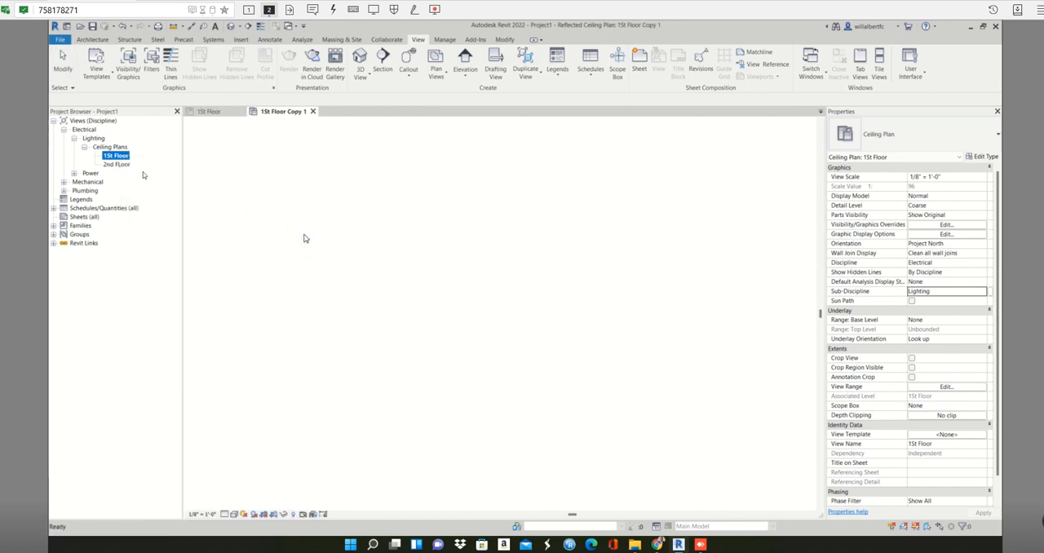